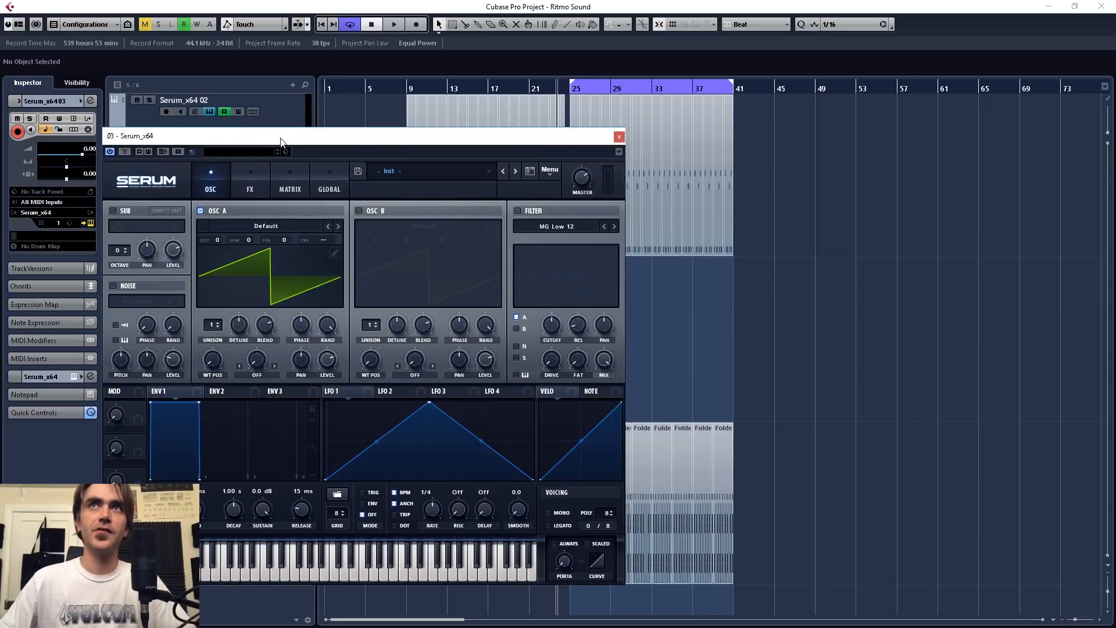
Move all the MIDI clips from the Serum_x64 02 track down to the Serum_x64 03 track
left_click_drag(279, 137, 1003, 133)
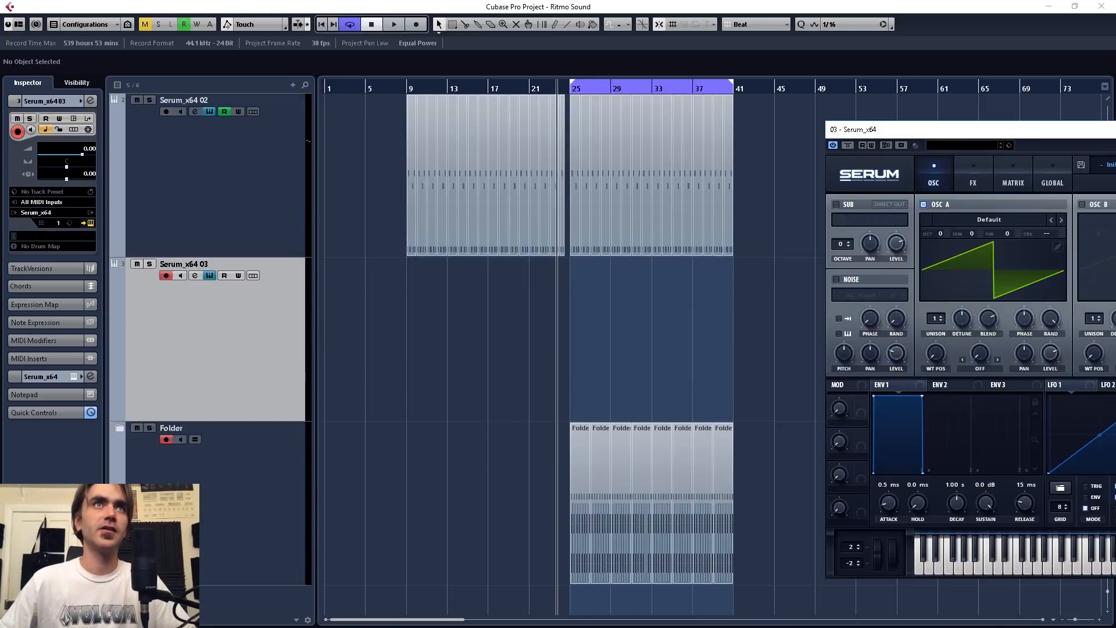
left_click_drag(909, 130, 872, 150)
left_click_drag(752, 143, 568, 228)
left_click_drag(767, 112, 404, 219)
Examine the note pattern and velocities of the clip at bar 25 in the Key Editor
key("Return")
scroll(205, 263, "up", 3)
scroll(257, 266, "left", 3)
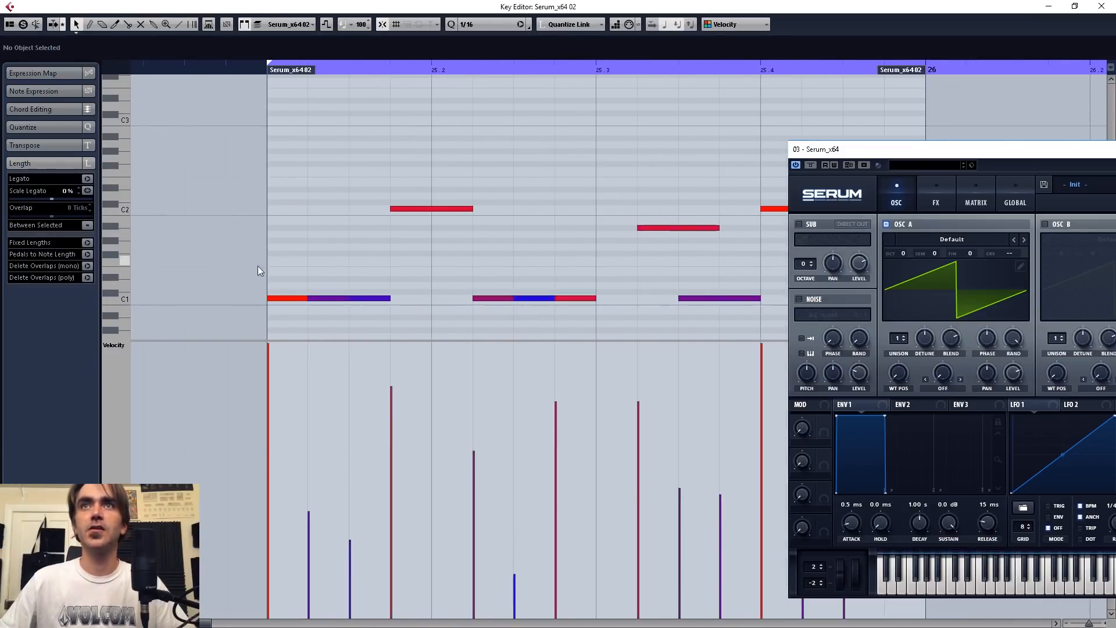
scroll(265, 267, "down", 2)
scroll(259, 270, "right", 2)
scroll(261, 271, "left", 1)
scroll(271, 269, "down", 1)
scroll(269, 271, "down", 1)
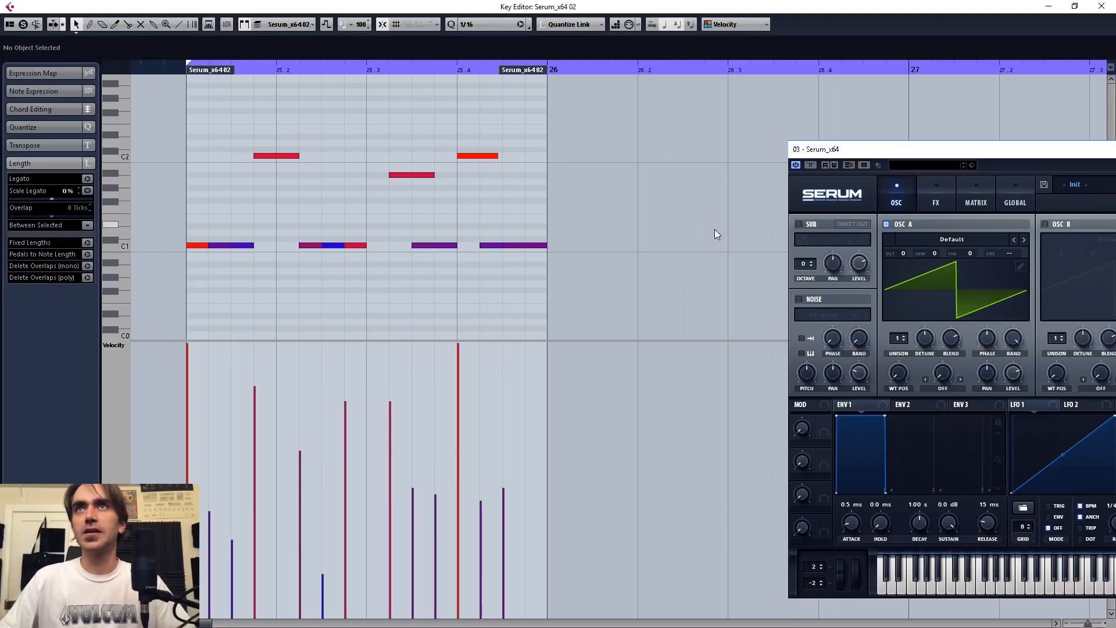
left_click(1100, 7)
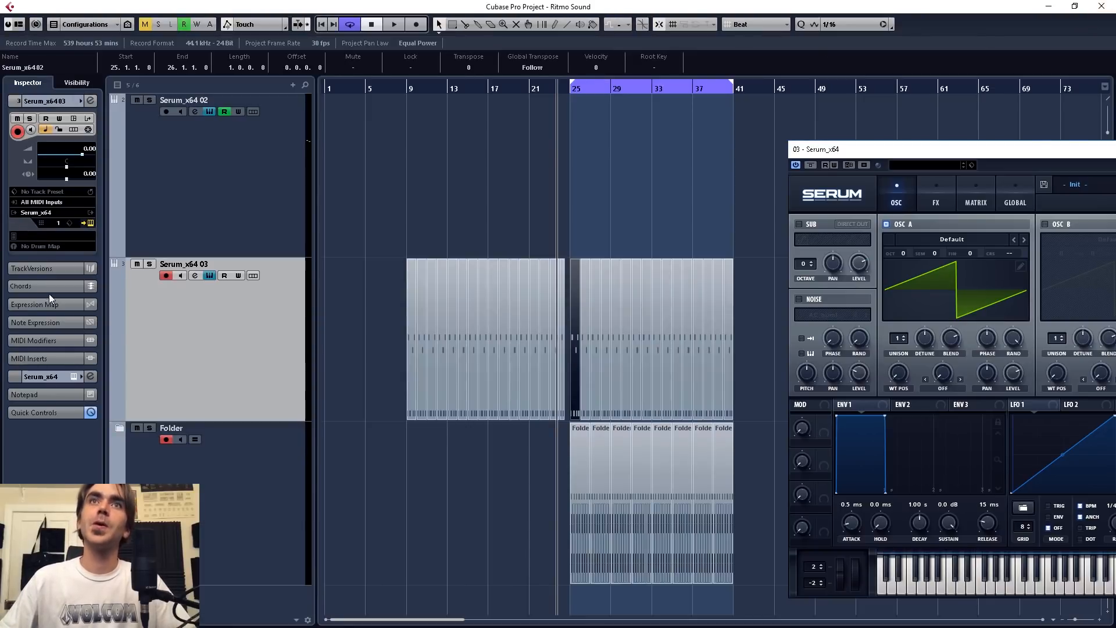
Set the MIDI Modifiers transpose of the Serum_x64 03 track to 3, matching the Serum_x64 02 track
left_click(46, 339)
left_click(200, 198)
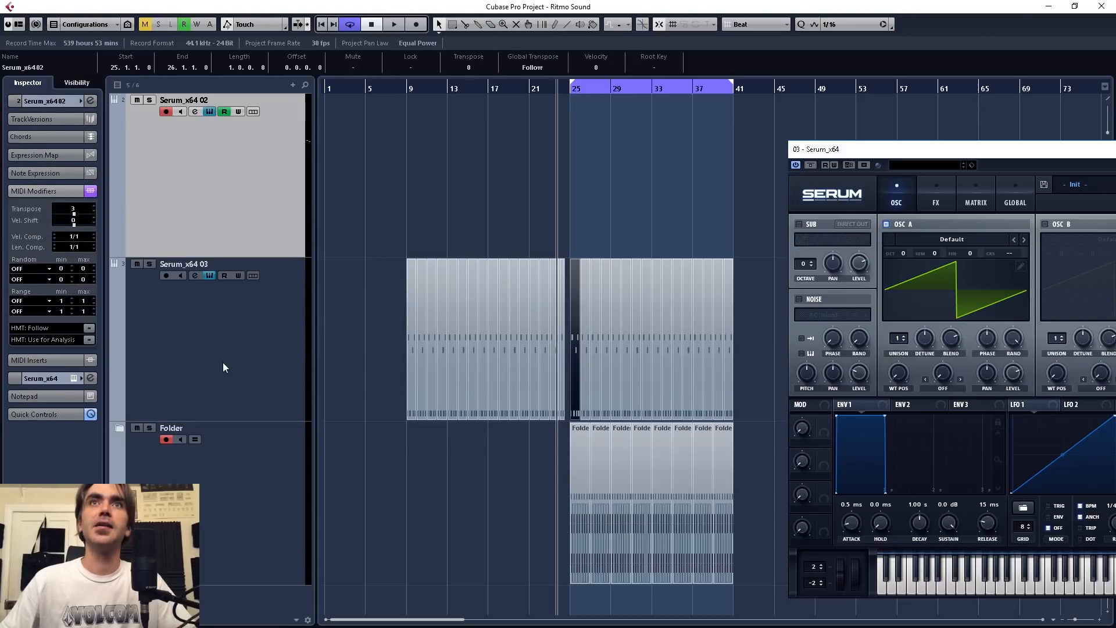
left_click(224, 367)
scroll(83, 207, "up", 1)
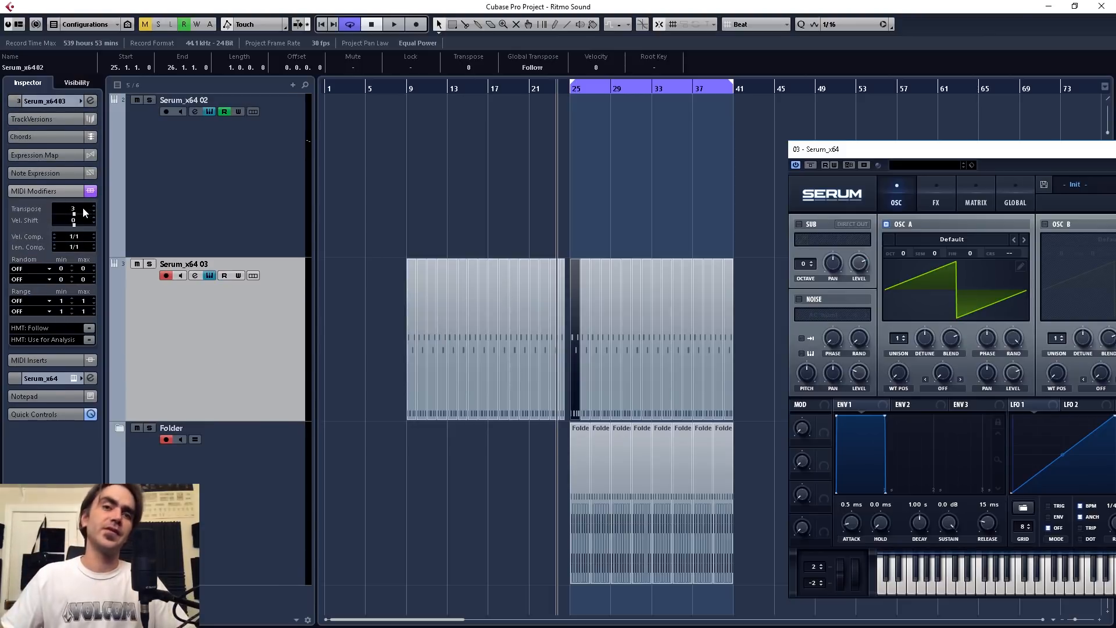
Enable the Serum filter with the MG Low 18 type and show the Env 2 envelope
left_click_drag(936, 149, 707, 135)
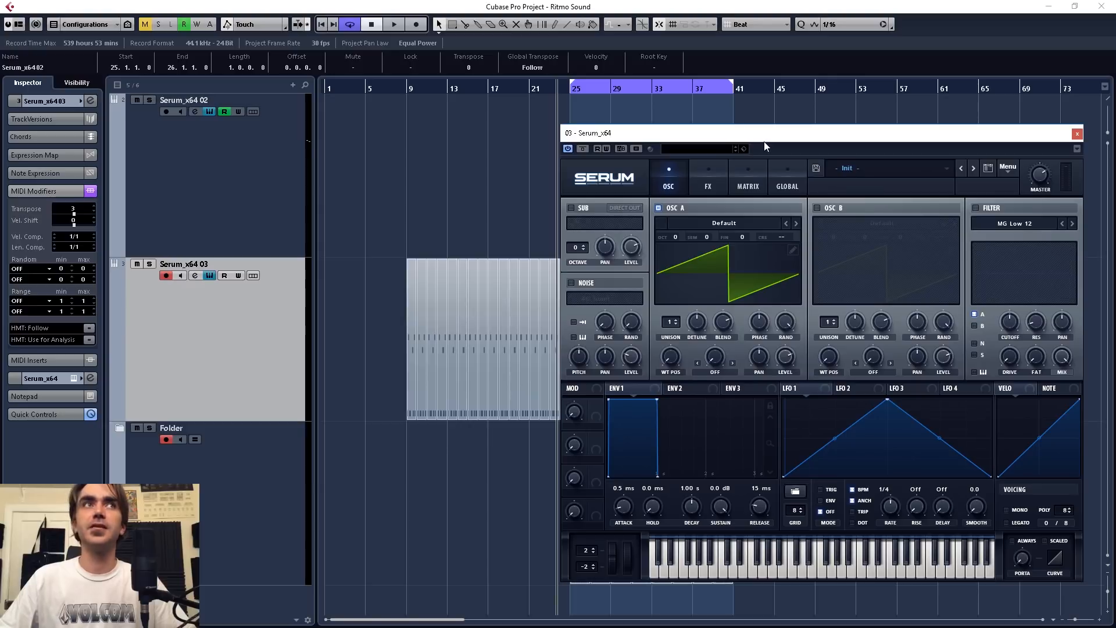
left_click_drag(890, 137, 830, 133)
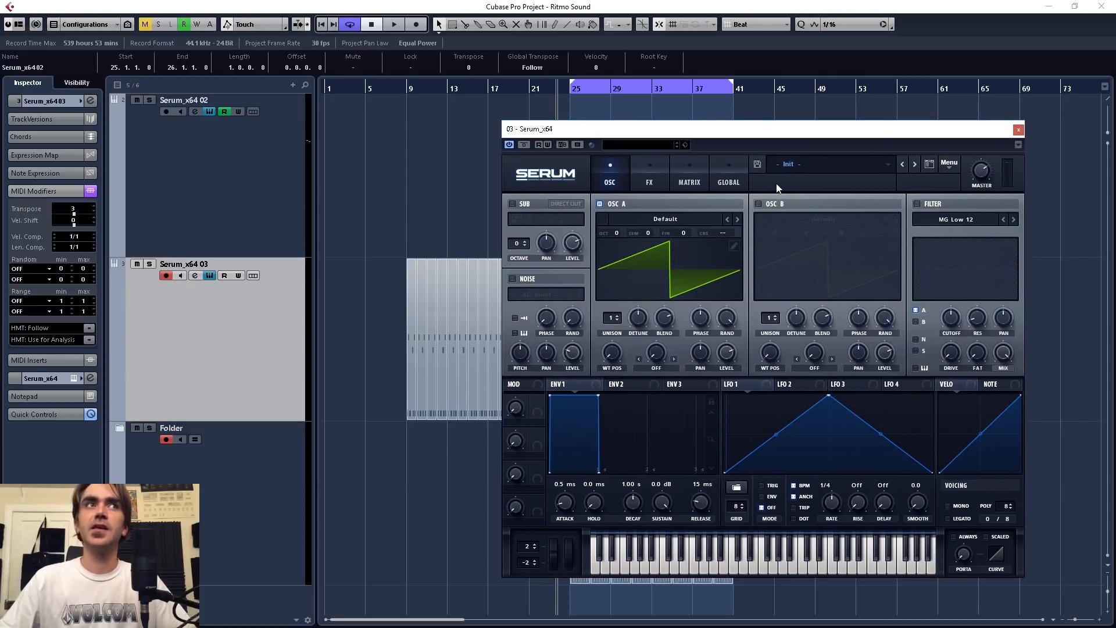
left_click_drag(634, 386, 979, 254)
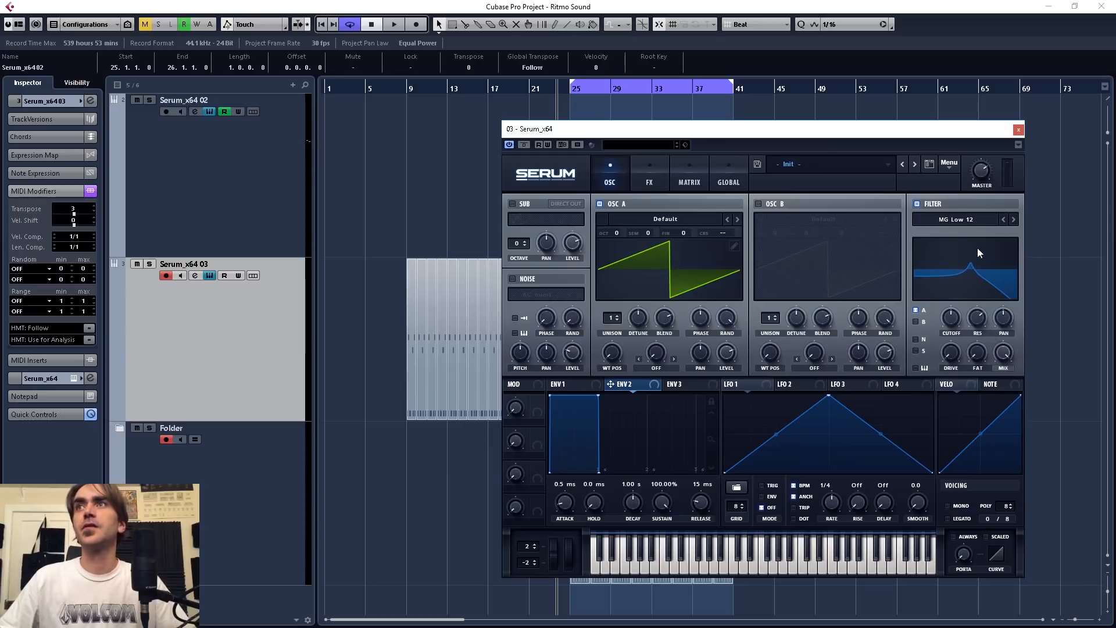
left_click(1013, 219)
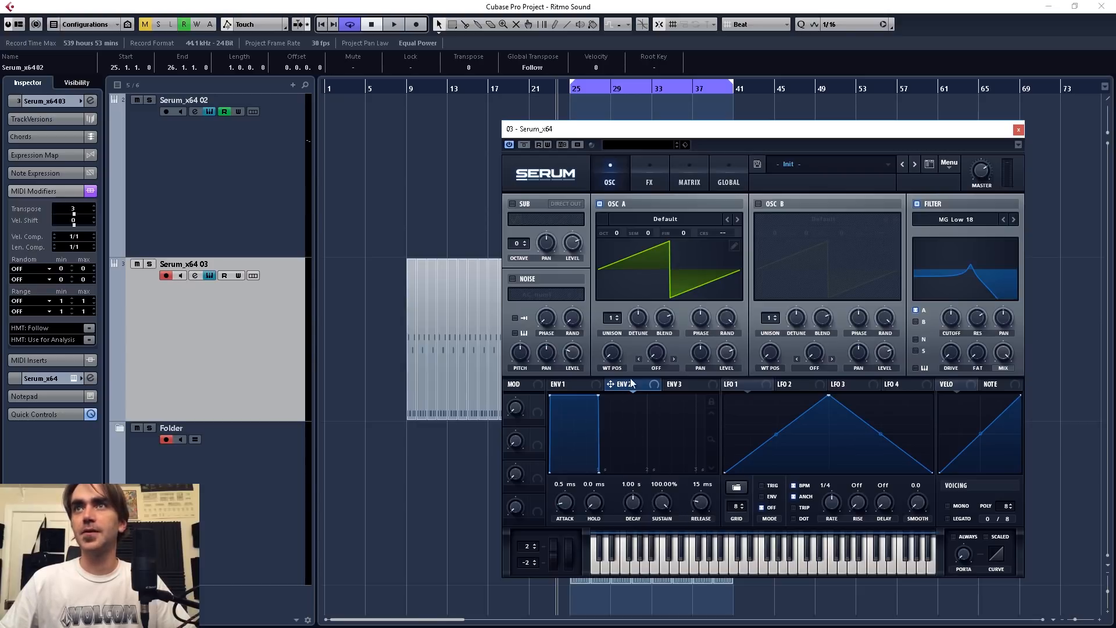
Set the Env 2 sustain to 0% and its decay to 342 ms
left_click_drag(665, 502, 665, 558)
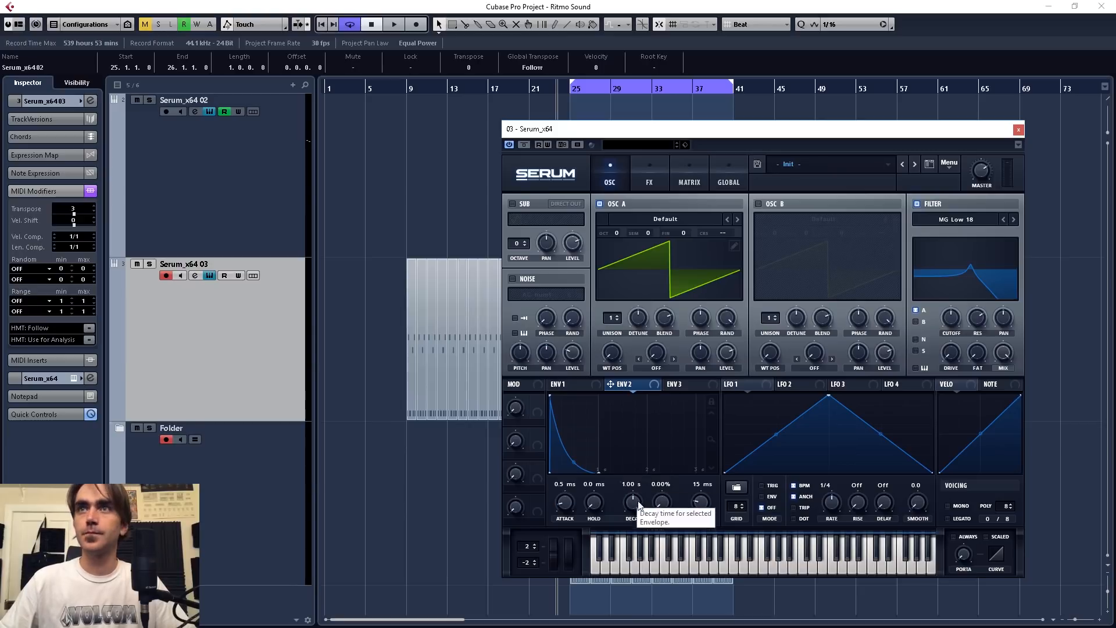
scroll(634, 504, "down", 5)
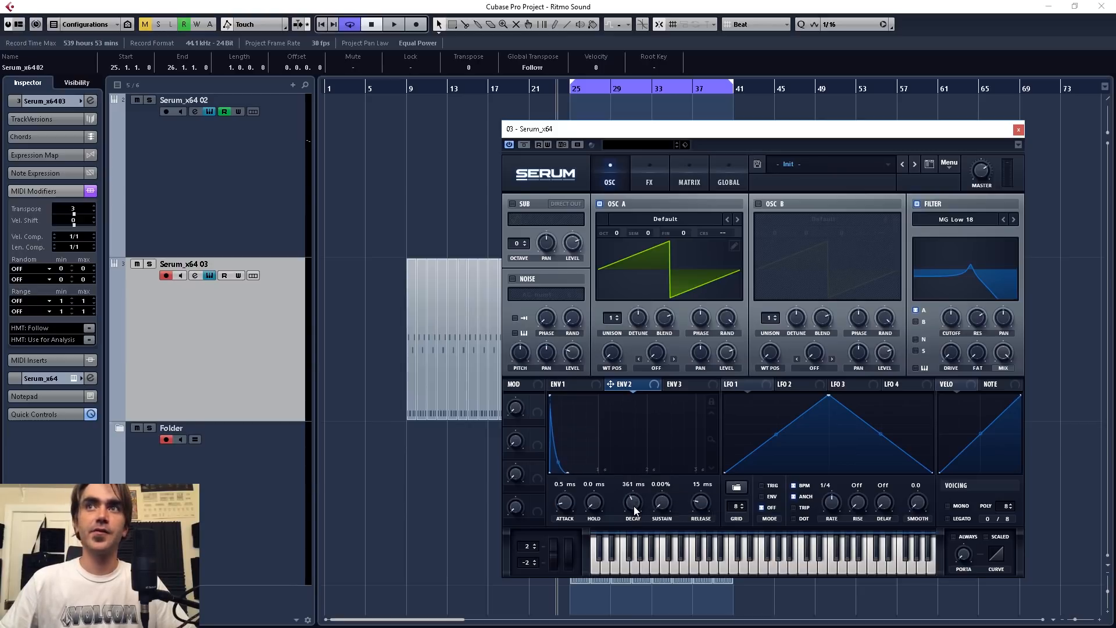
scroll(634, 506, "down", 1)
scroll(633, 506, "down", 1)
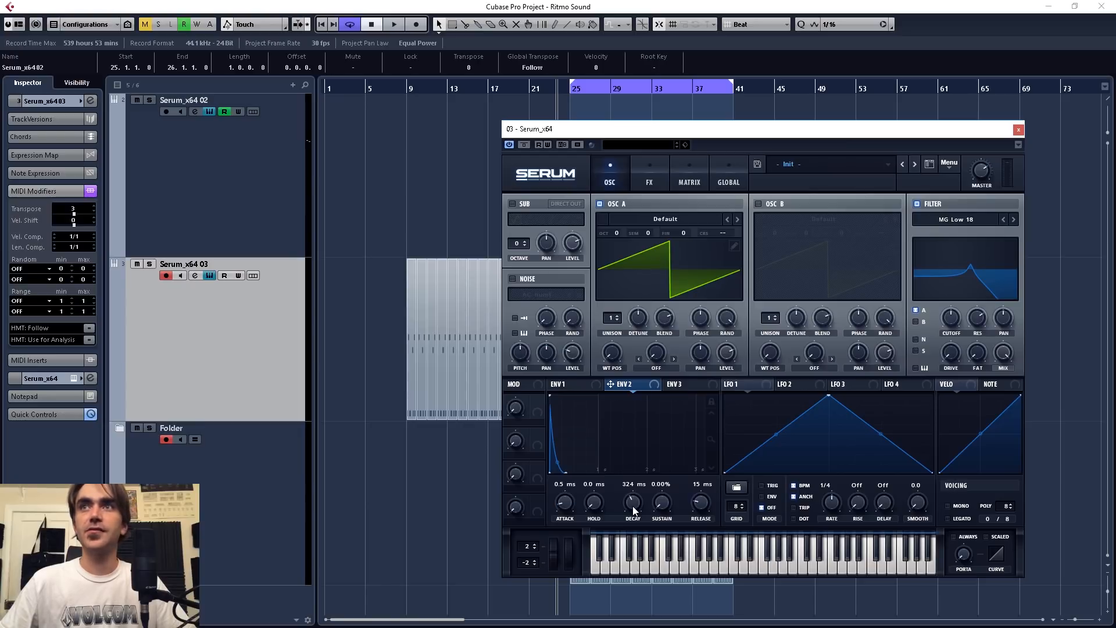
scroll(633, 506, "up", 1)
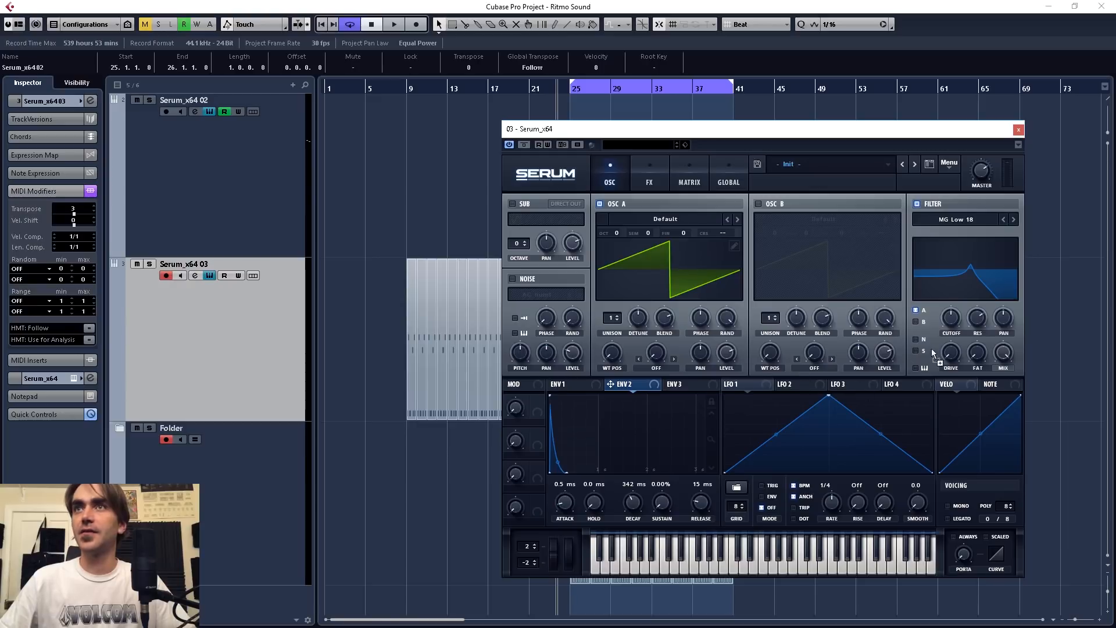
Assign Env 2 to the filter's cutoff and resonance, and lower the base values of both
left_click_drag(949, 314, 951, 315)
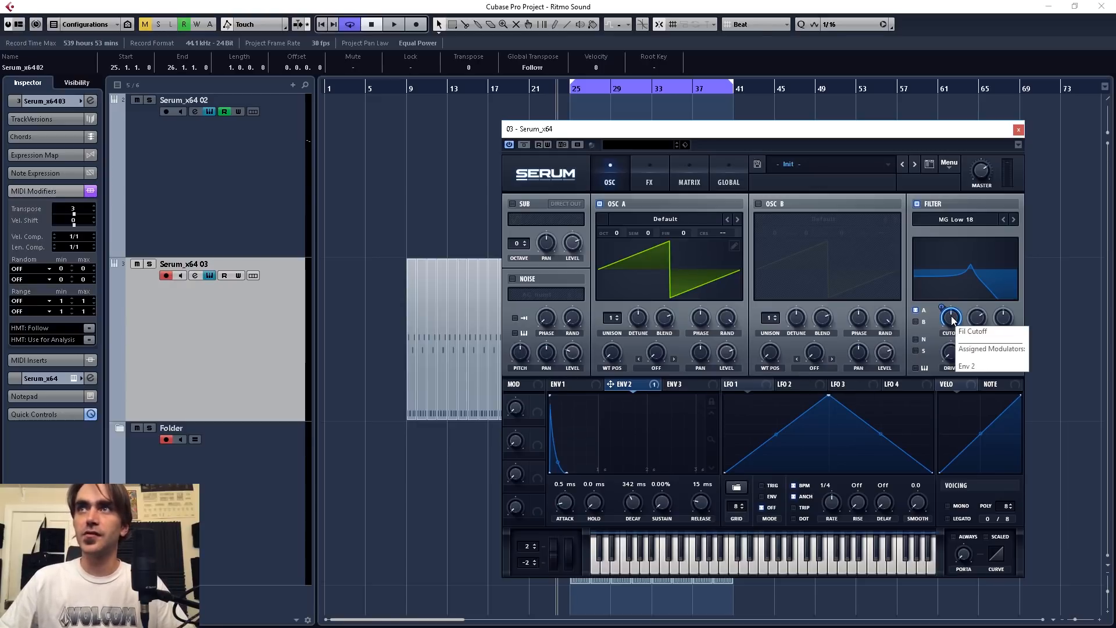
mouse_move(943, 311)
left_mouse_down()
mouse_move(937, 346)
mouse_move(954, 313)
mouse_move(936, 317)
left_mouse_up()
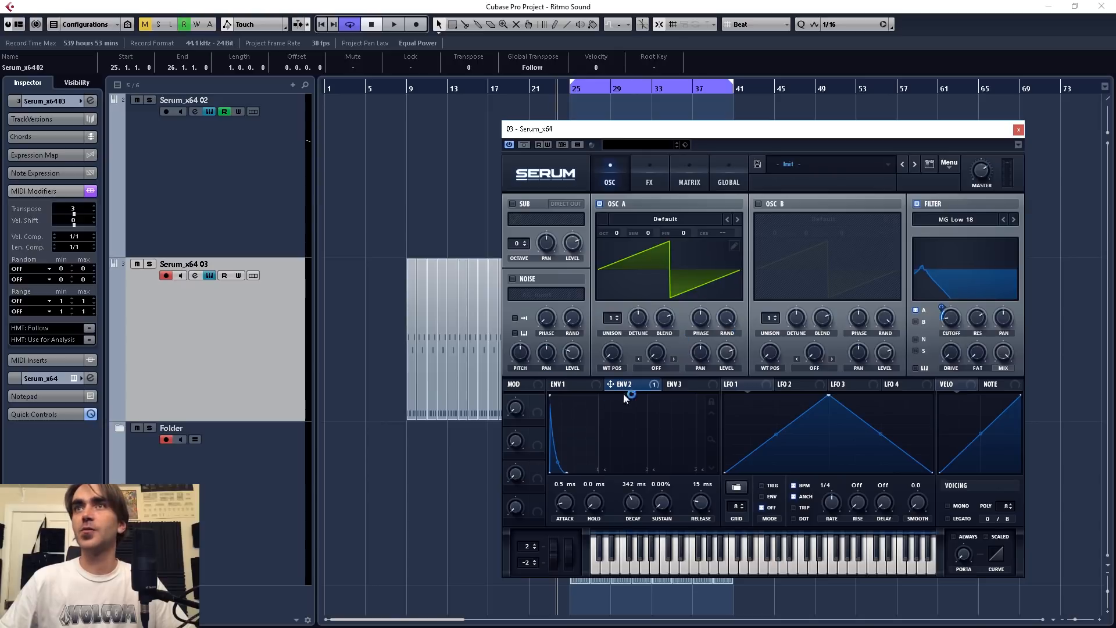
left_click_drag(982, 315, 967, 367)
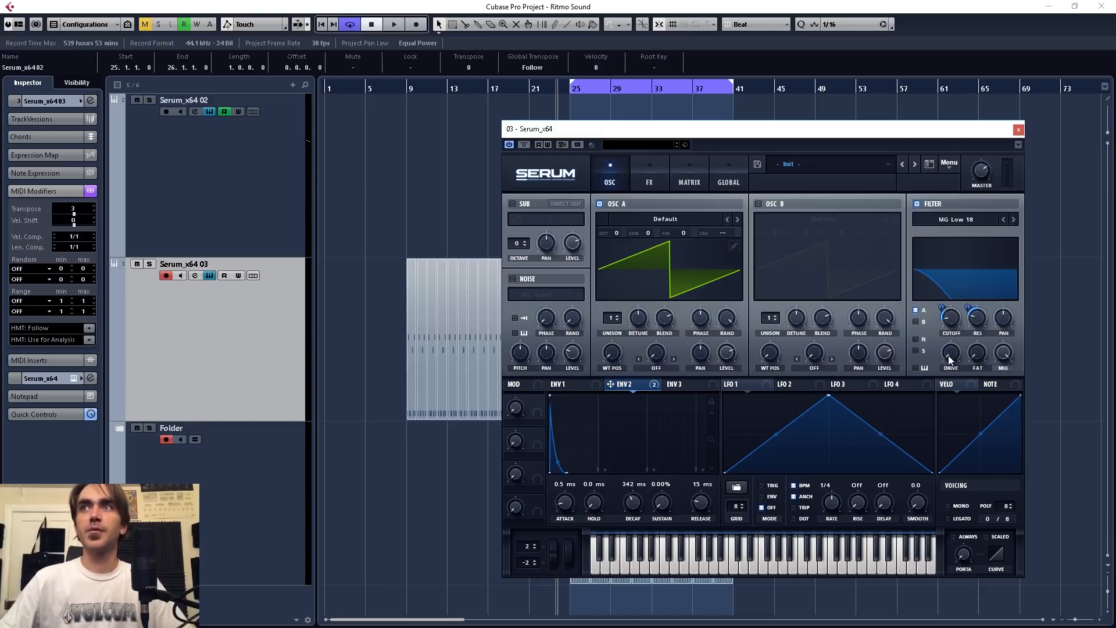
Adjust the filter's drive and resonance, and set its cutoff to about 213 Hz while auditioning the loop
left_click_drag(949, 356, 983, 332)
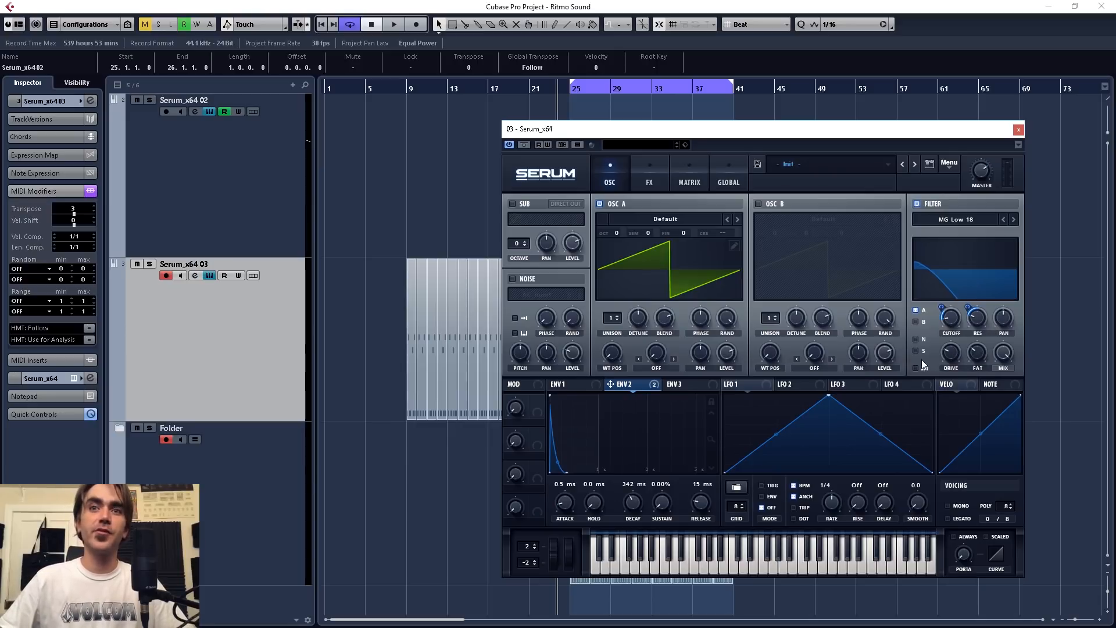
key("space")
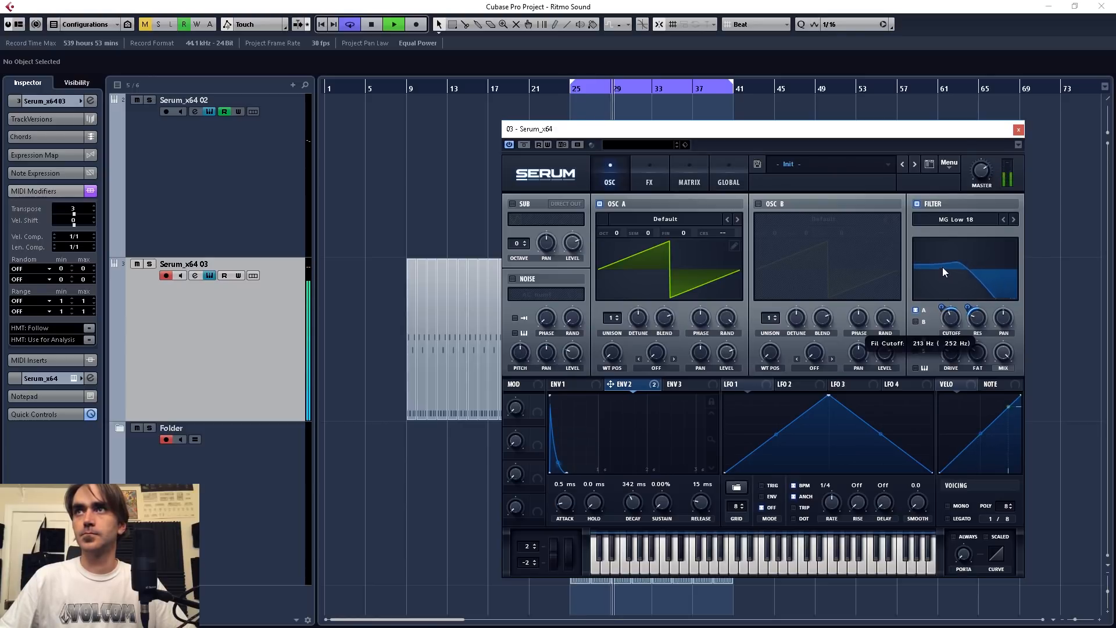
key("space")
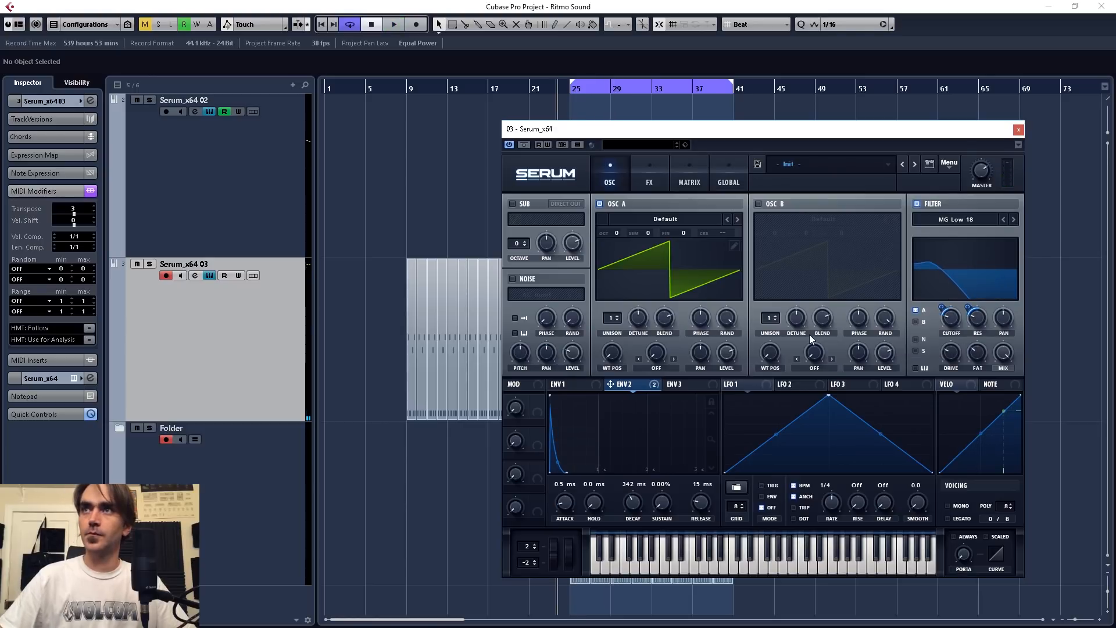
Enable Mono and Legato voicing with a portamento time of about 19 ms
left_click(948, 506)
left_click(948, 518)
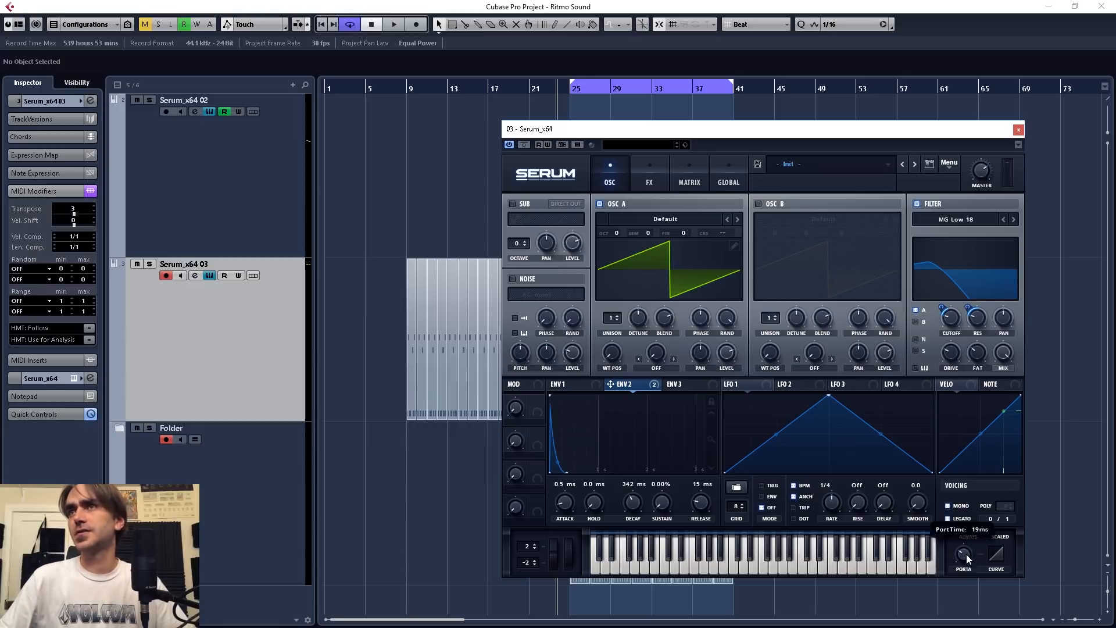
left_click_drag(967, 553, 968, 550)
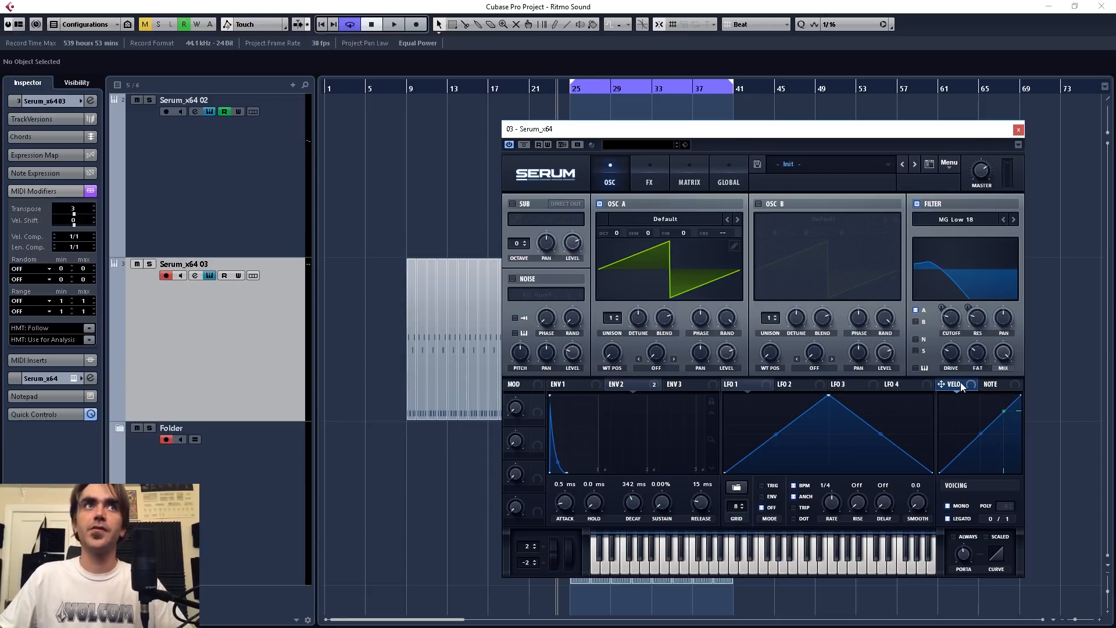
Assign velocity to the filter cutoff and set the Serum master volume to about 64% during playback
left_click_drag(961, 382, 926, 332)
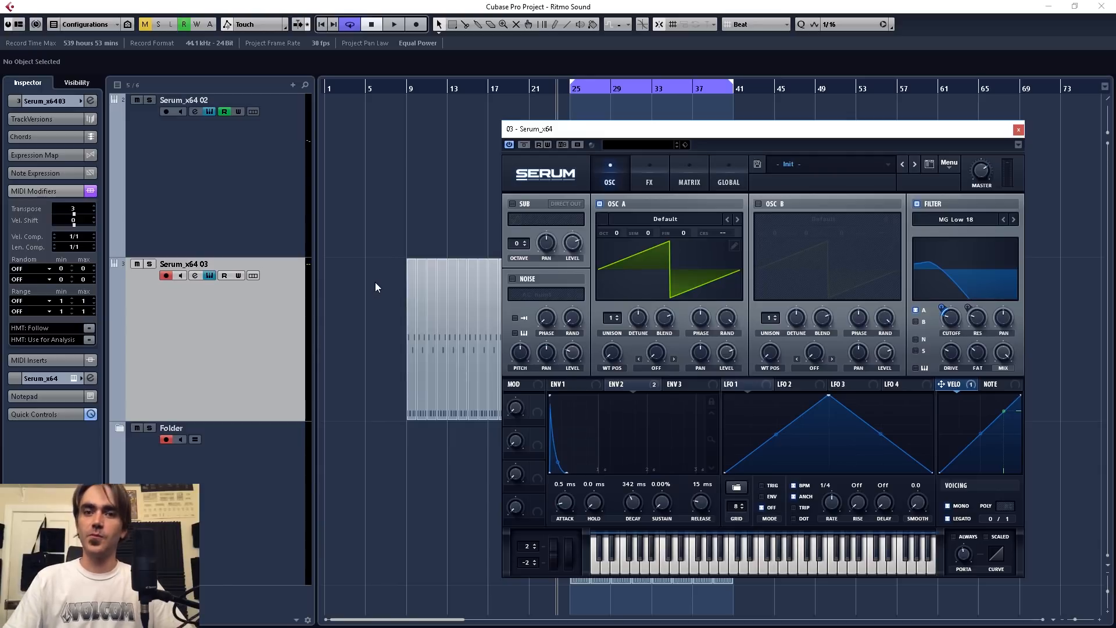
key("space")
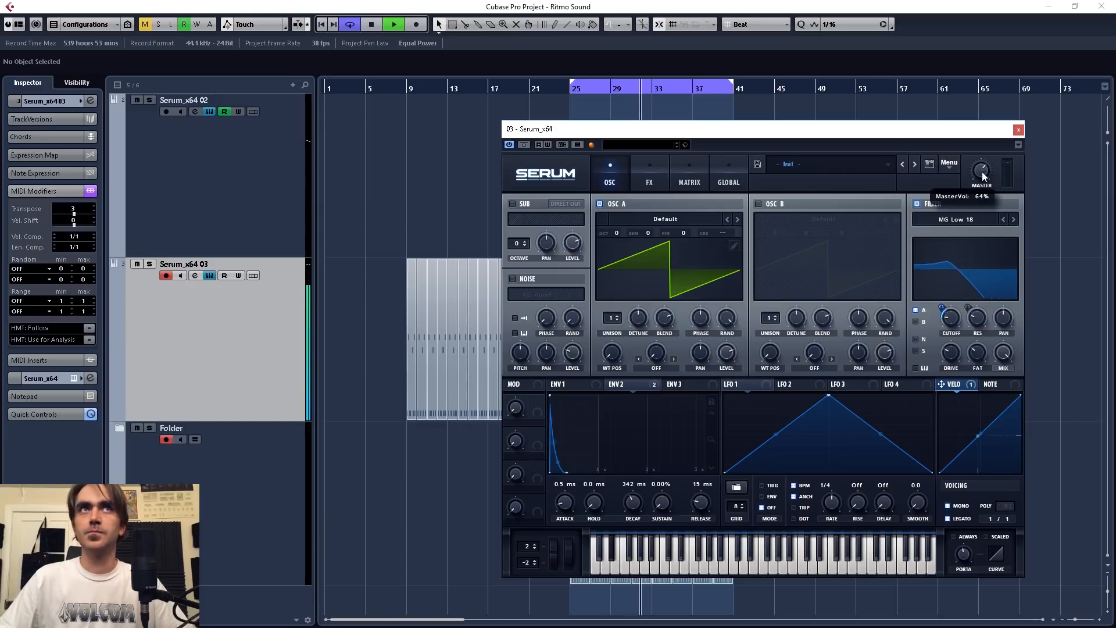
key("space")
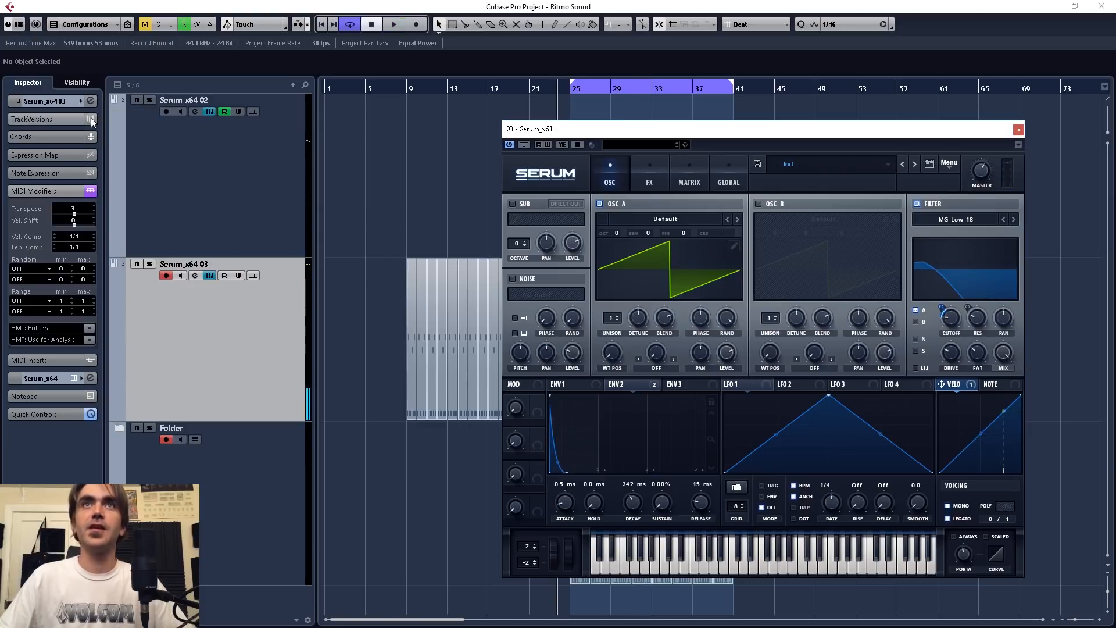
Open the Serum_x64 03 channel settings and lower the channel fader to -4.41 dB
left_click(90, 100)
left_click_drag(668, 131, 890, 134)
left_click_drag(465, 191, 315, 202)
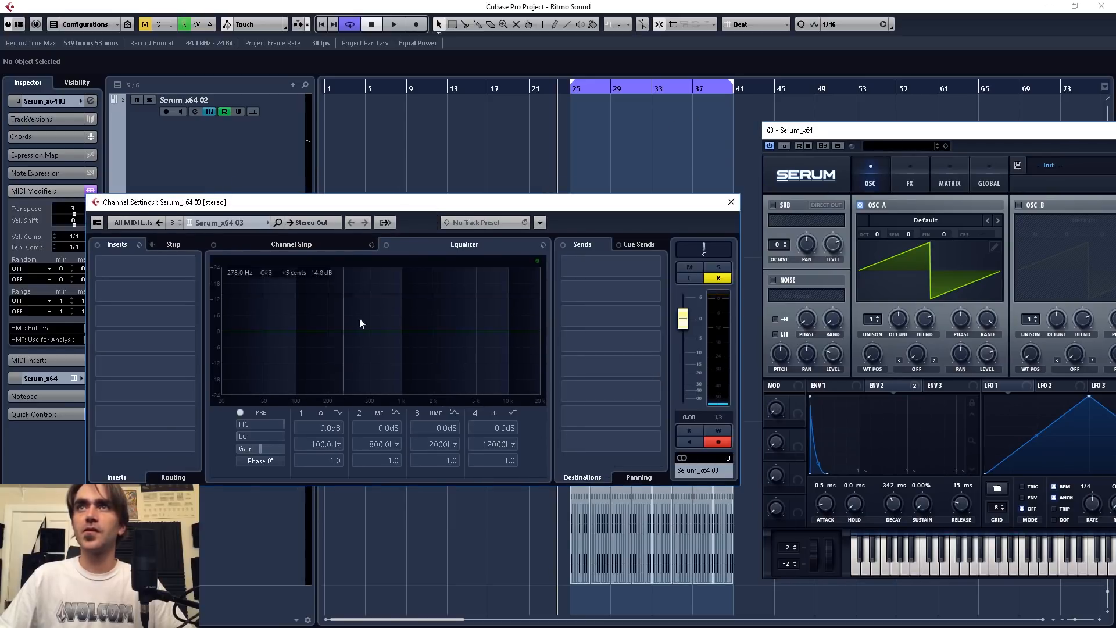
left_click_drag(686, 321, 686, 338)
Set EQ band 1 to a high-pass at 250 Hz, raise the low-cut filter, and close the channel settings
left_click(338, 413)
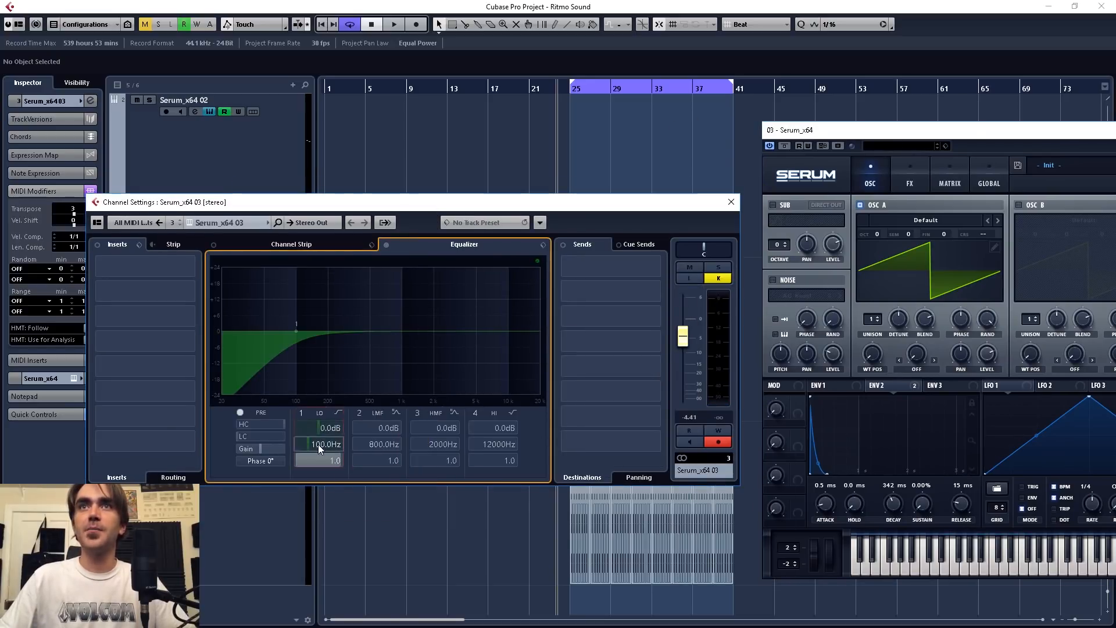
double_click(318, 445)
type("250")
key("Return")
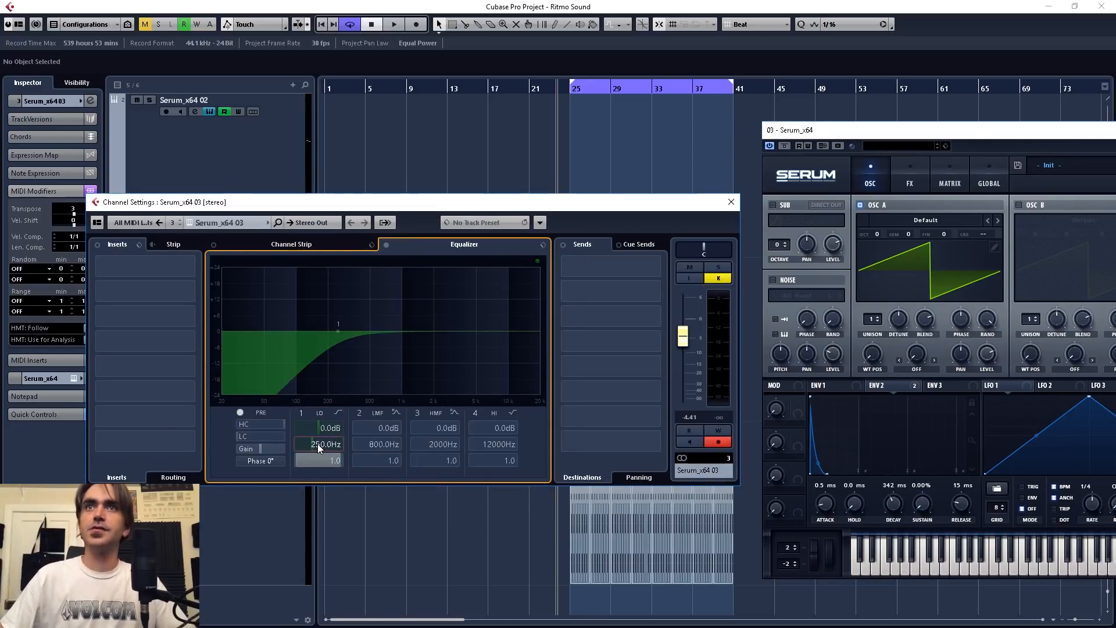
left_click_drag(235, 433, 259, 436)
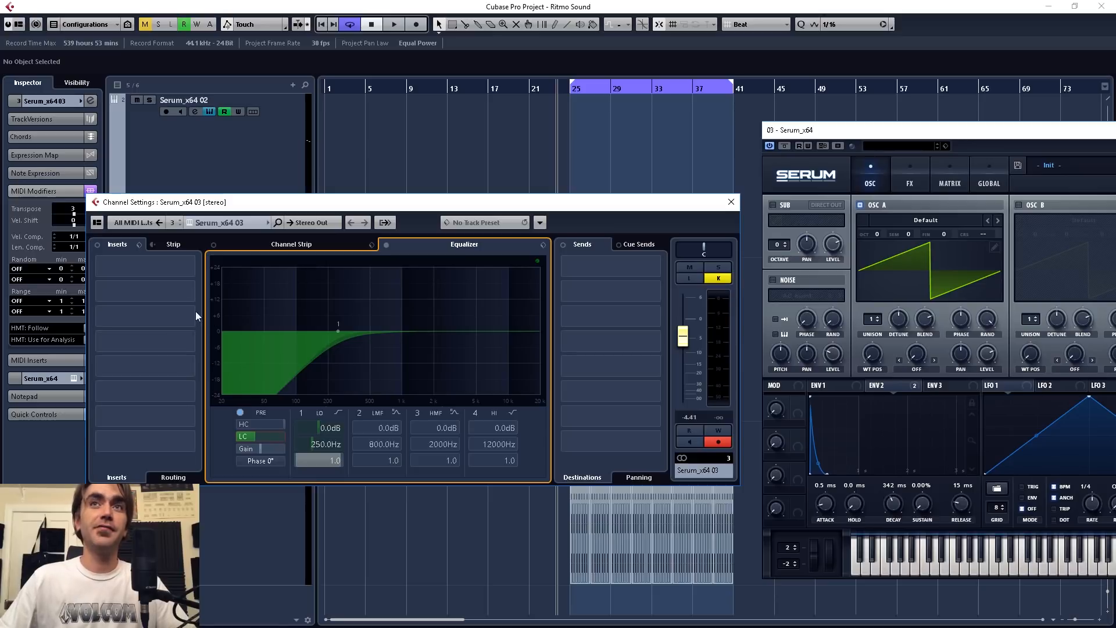
left_click(731, 201)
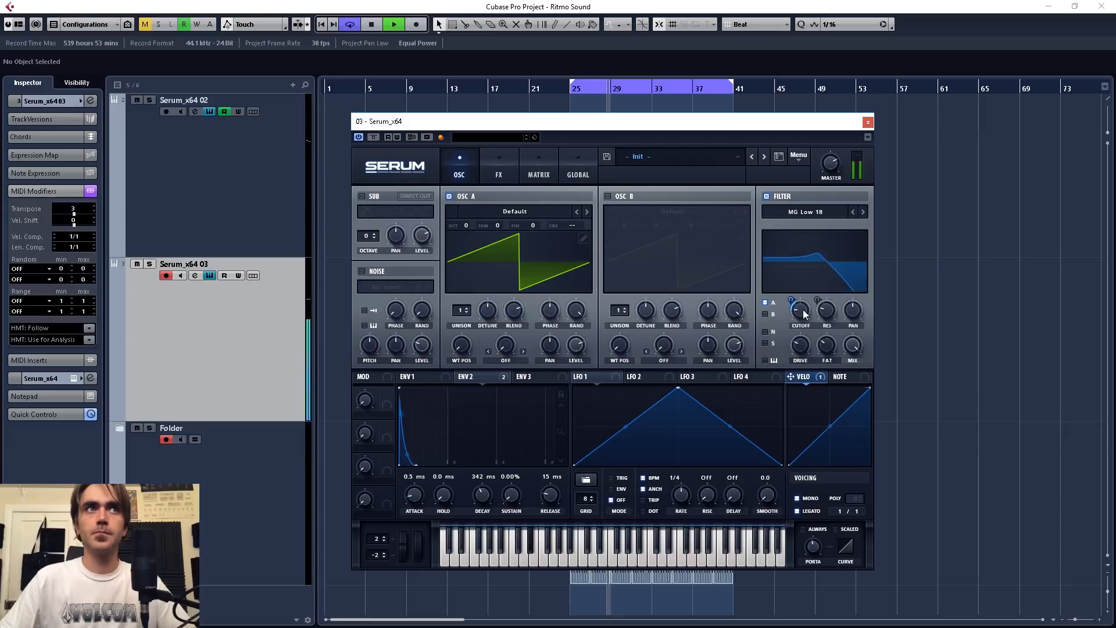
Audition the loop while sweeping the filter cutoff up and back down
left_click_drag(804, 315, 806, 285)
left_click_drag(804, 276, 807, 320)
key("space")
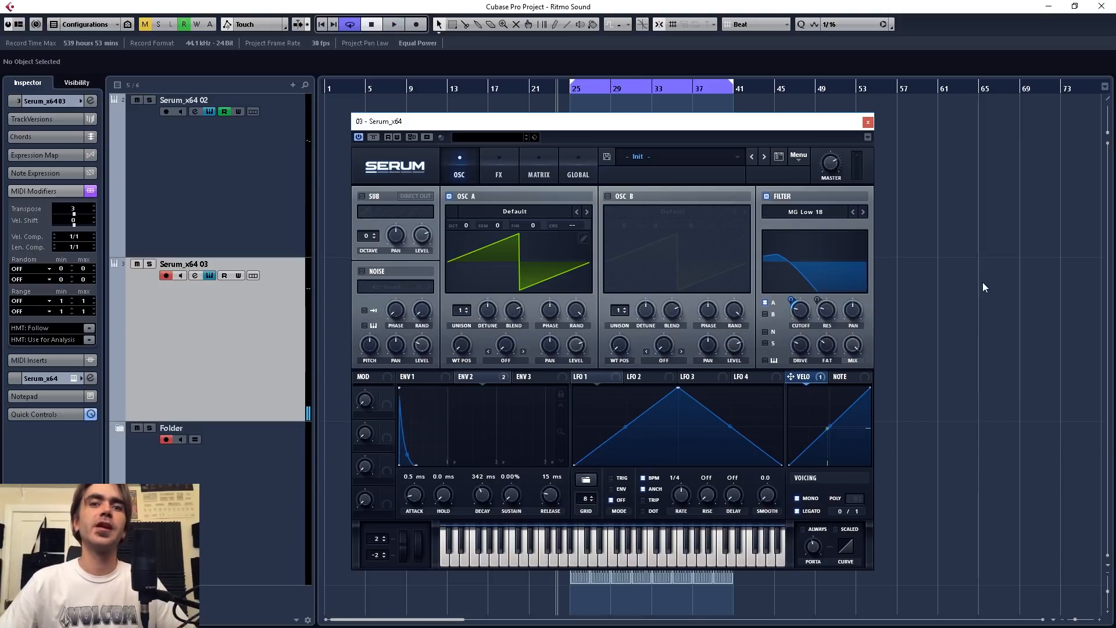
Enable Serum's Distortion effect with the SoftClip type and adjust its drive during playback
left_click(501, 171)
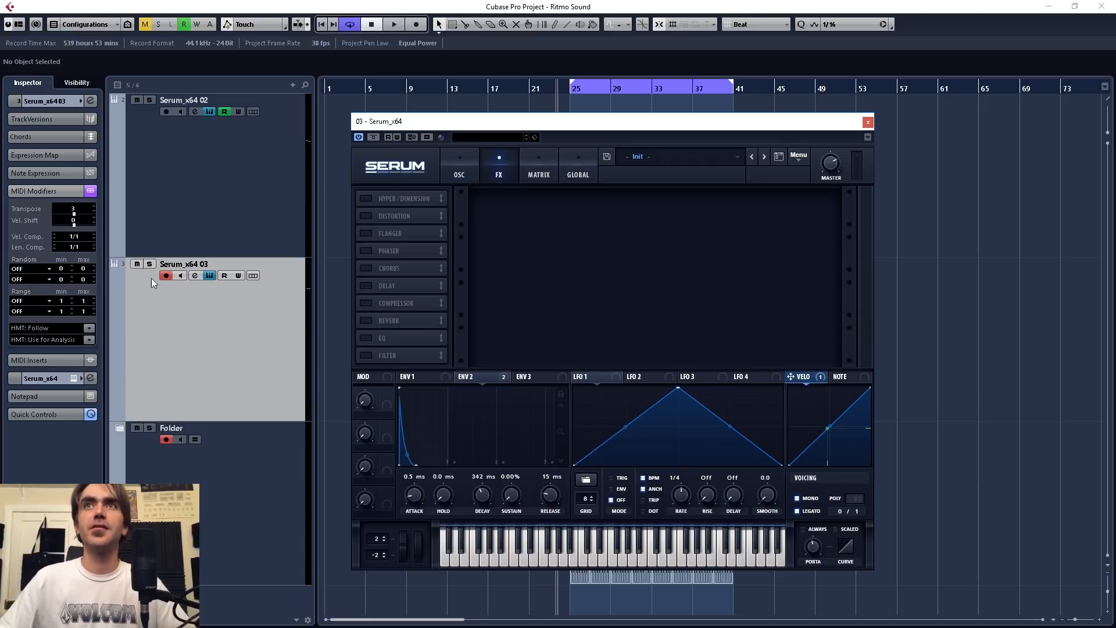
left_click(365, 215)
left_click(567, 212)
left_click(564, 220)
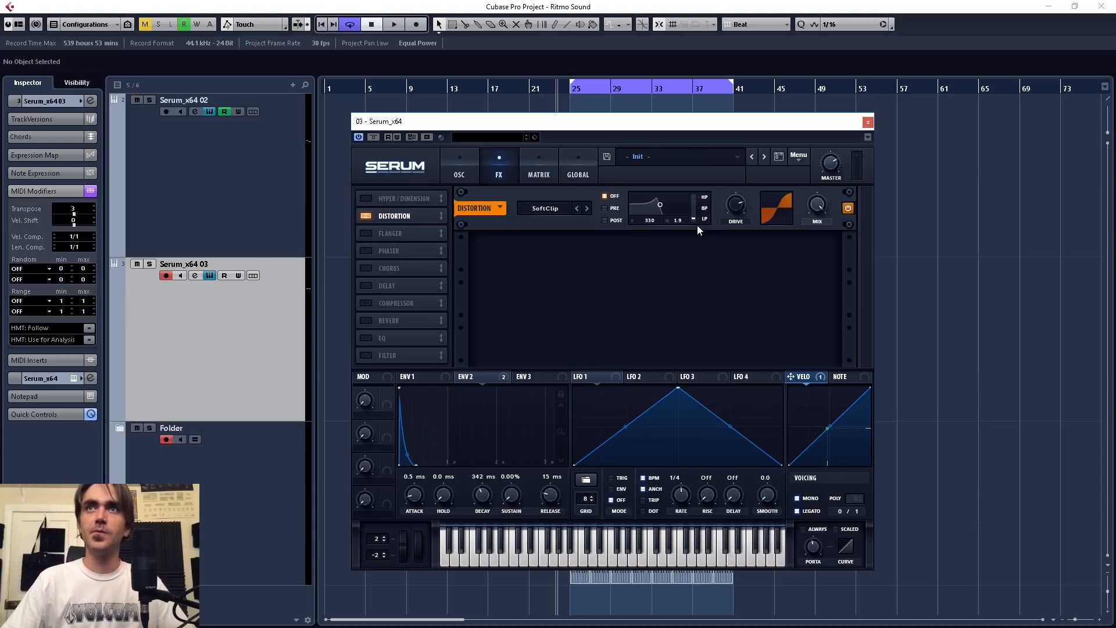
key("space")
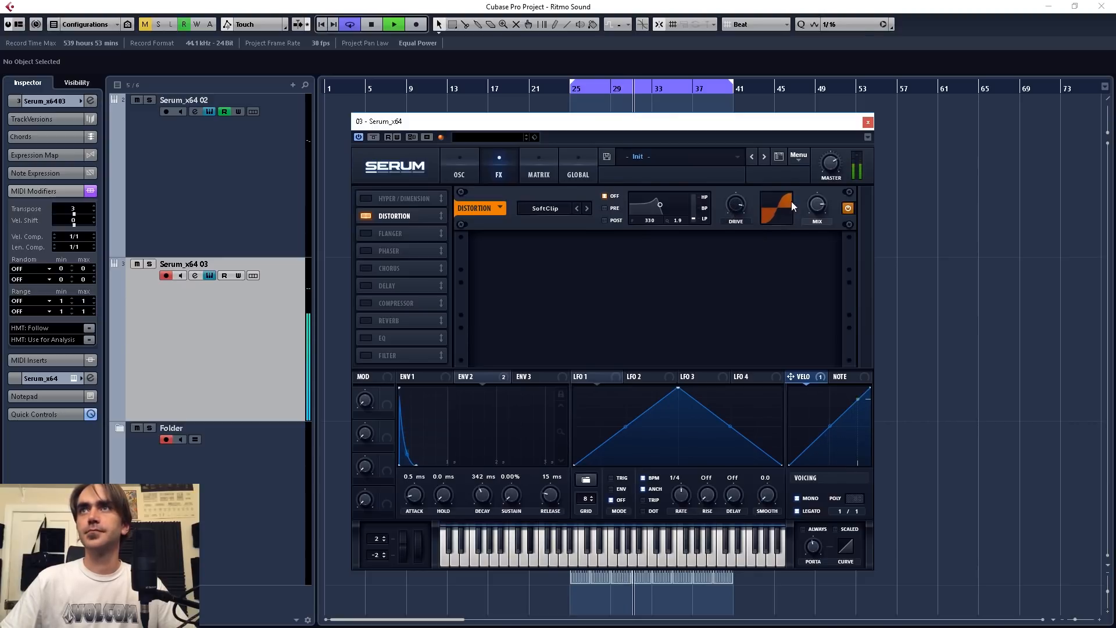
left_click_drag(735, 204, 734, 209)
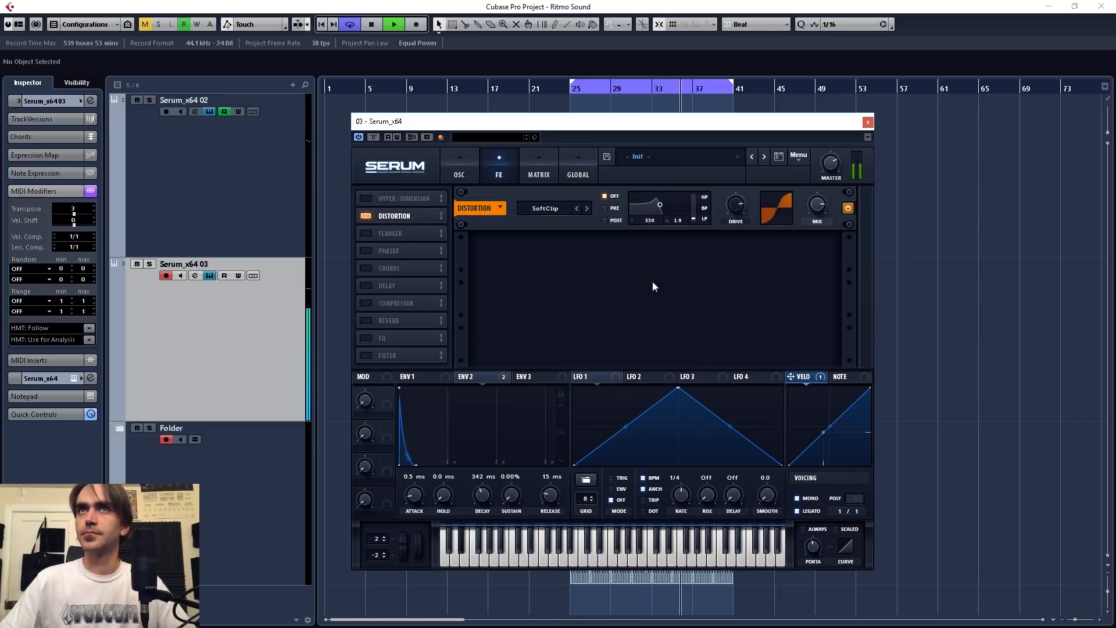
Stop playback, place EQ first in Serum's effects chain, enable it, and raise the high band's gain
key("space")
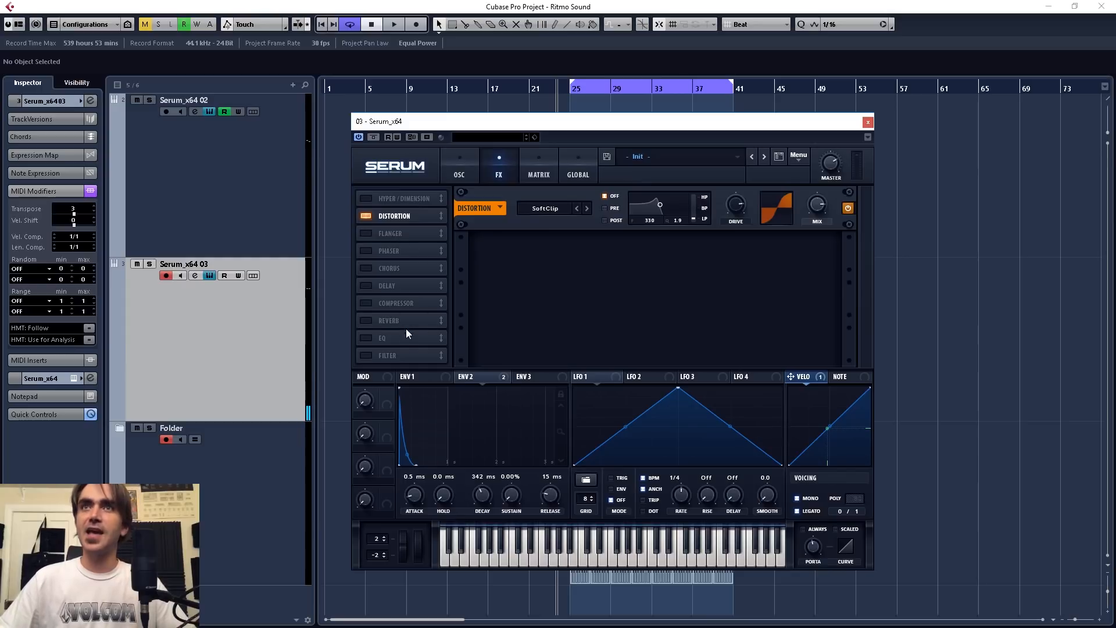
left_click_drag(386, 336, 389, 194)
left_click(369, 214)
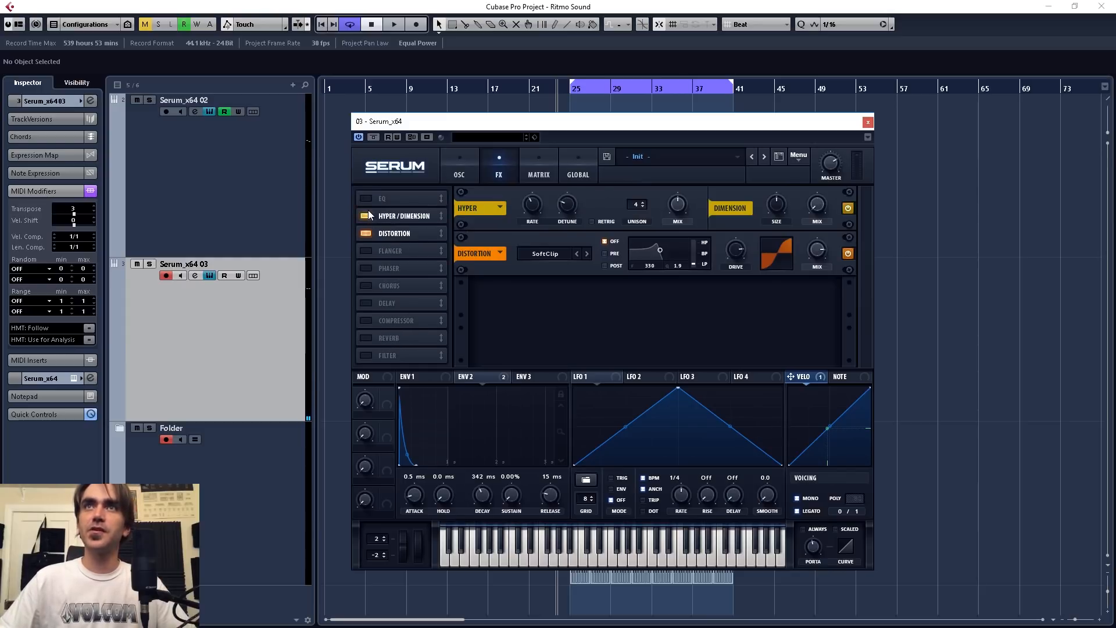
left_click(368, 211)
left_click(369, 200)
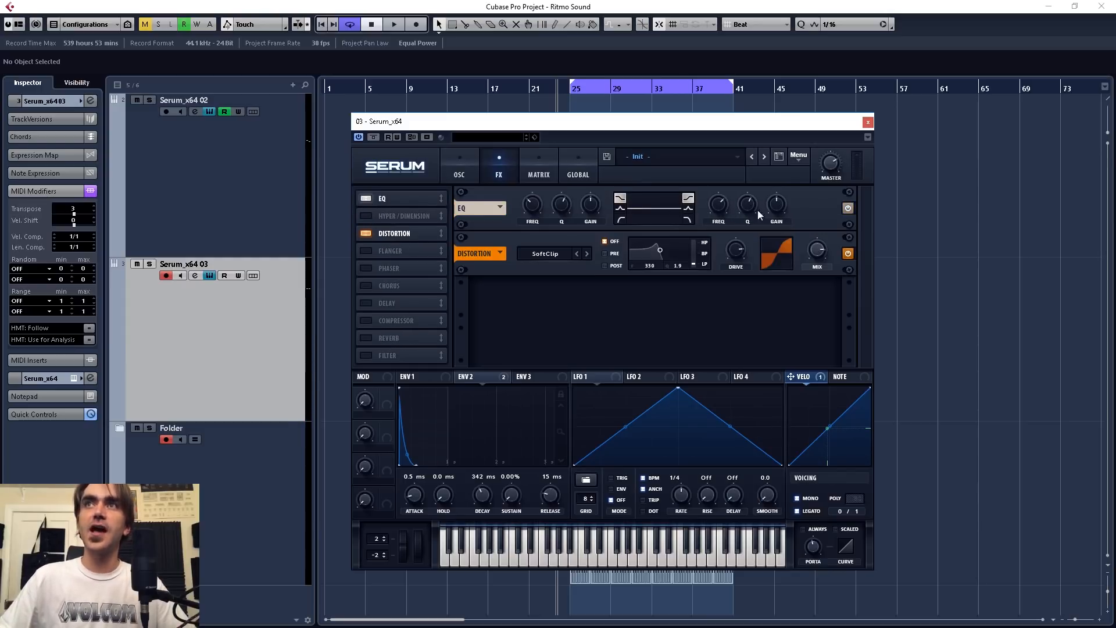
left_click_drag(778, 197, 779, 189)
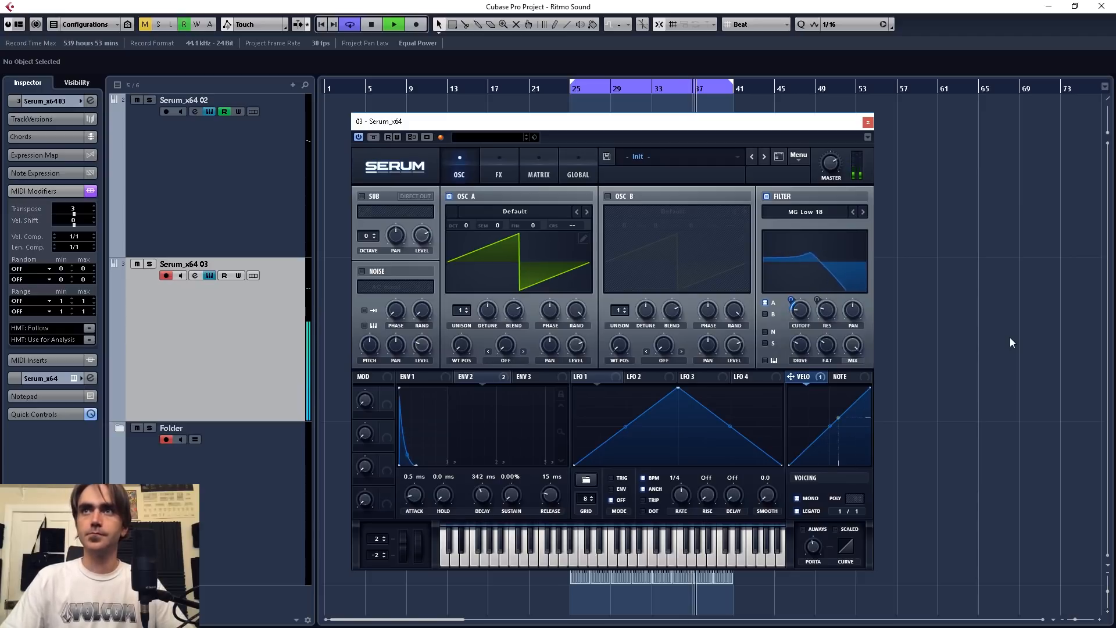
Stop playback and shape Env 3 as a short pluck with a steep decay curve, 206 ms decay and 0% sustain
key("space")
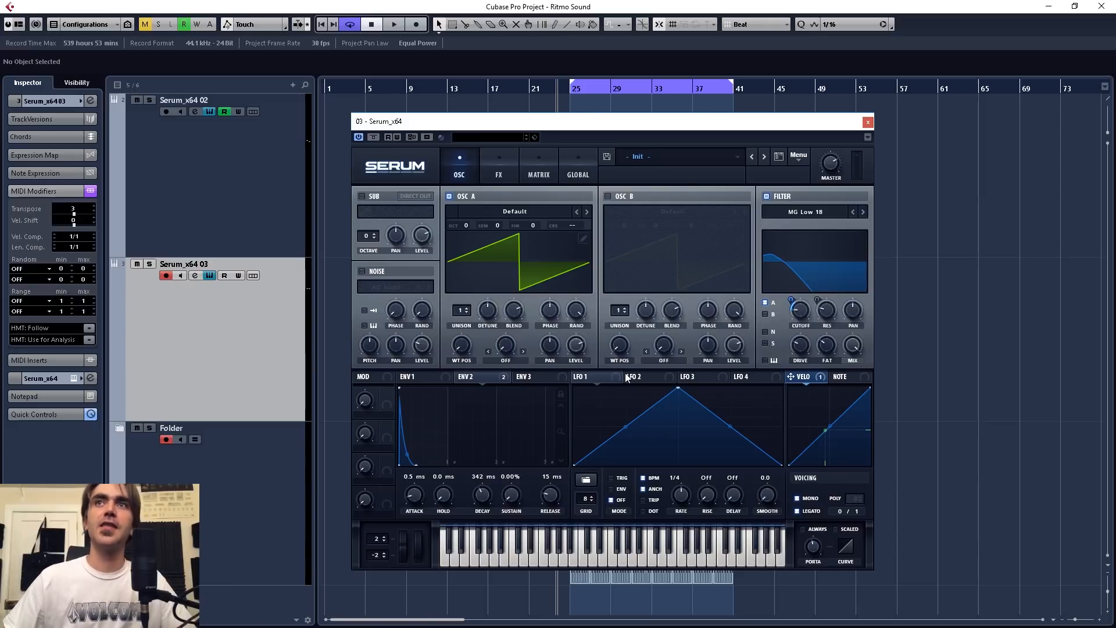
left_click(528, 376)
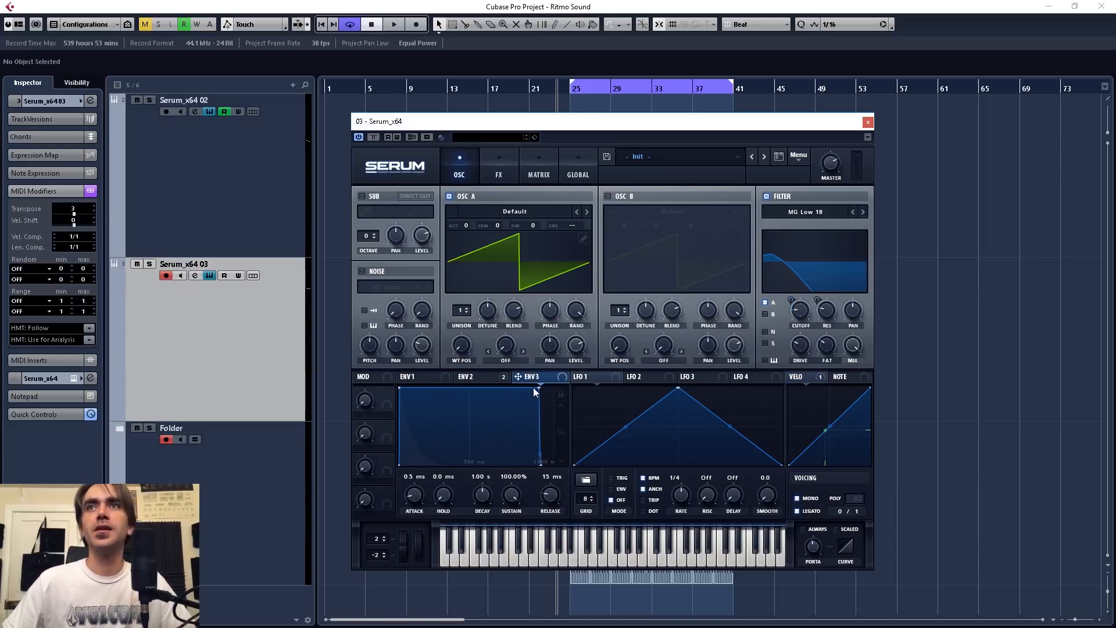
left_click_drag(536, 387, 395, 483)
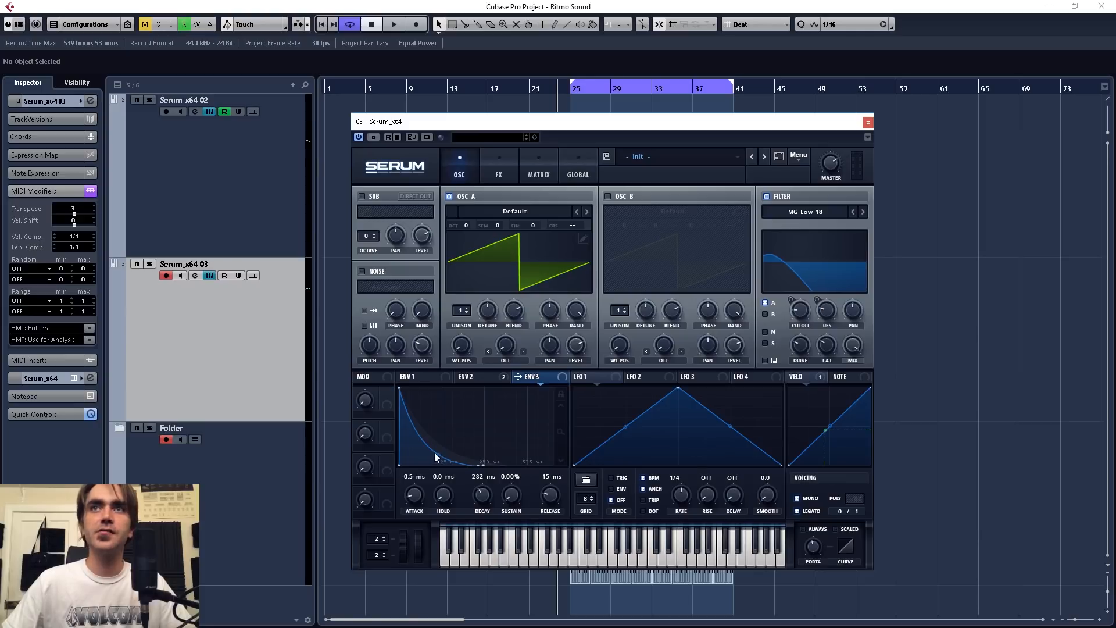
left_click_drag(435, 454, 431, 462)
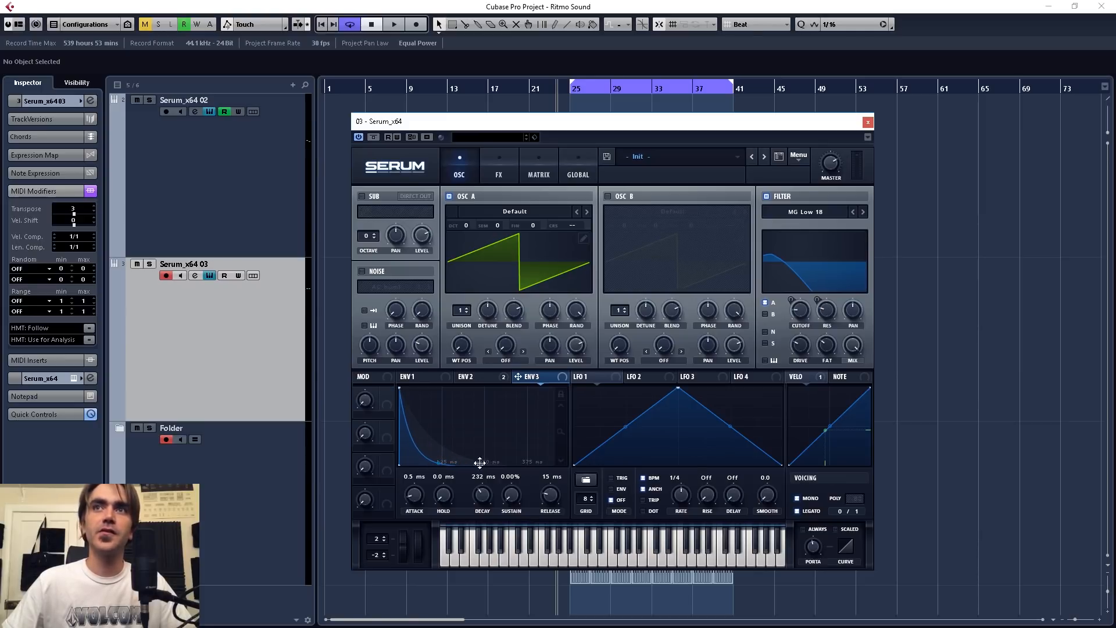
left_click_drag(483, 493, 483, 497)
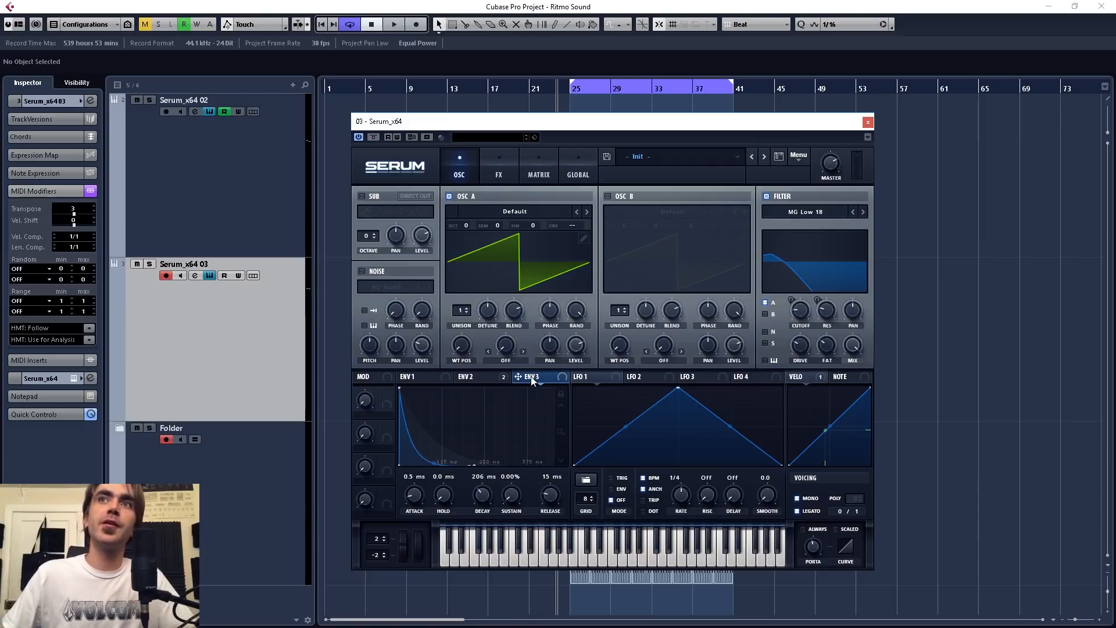
Assign Env 3 to the filter's cutoff and resonance, adjusting the cutoff modulation amount
left_click_drag(532, 381, 605, 383)
left_click_drag(796, 313, 780, 343)
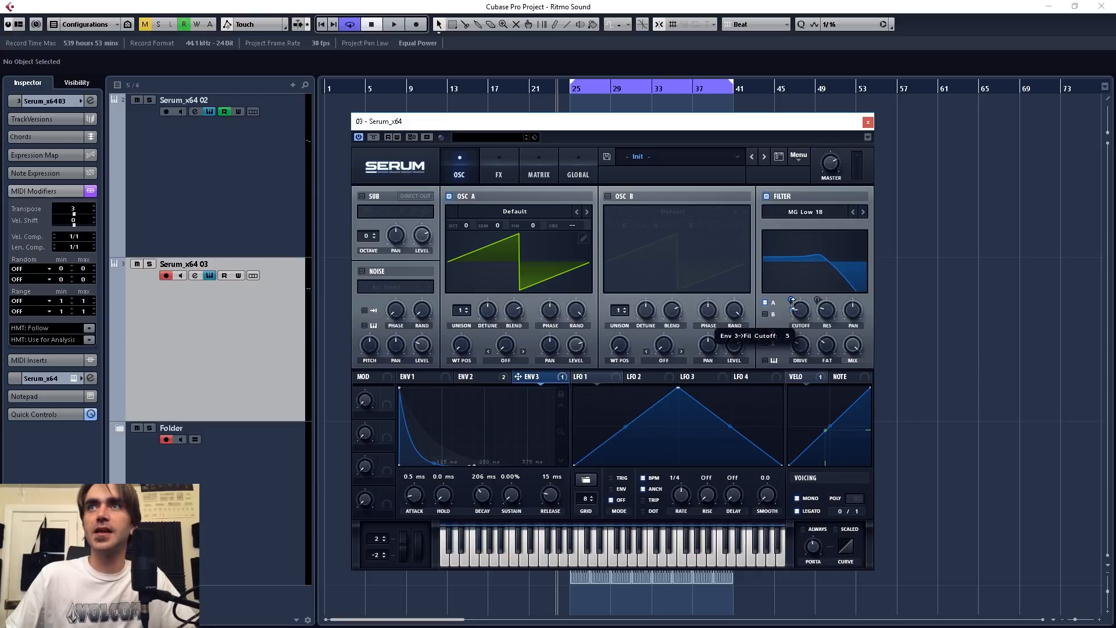
left_click_drag(793, 303, 790, 299)
left_click_drag(552, 378, 803, 323)
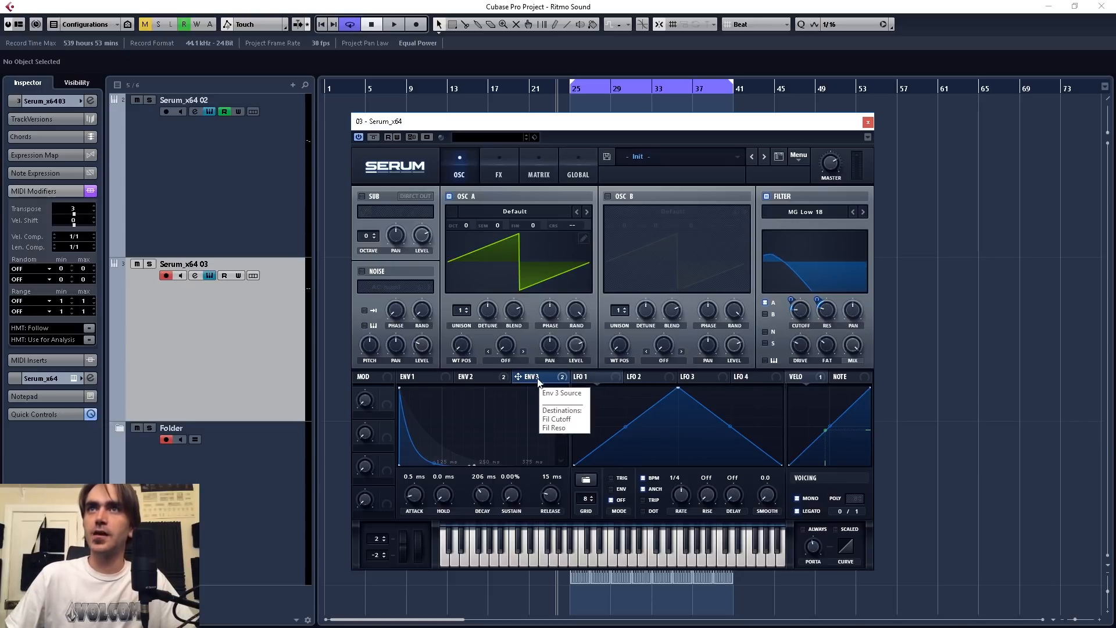
Assign Env 3 to the Distortion drive, then play the loop to check it and stop playback
left_click(494, 175)
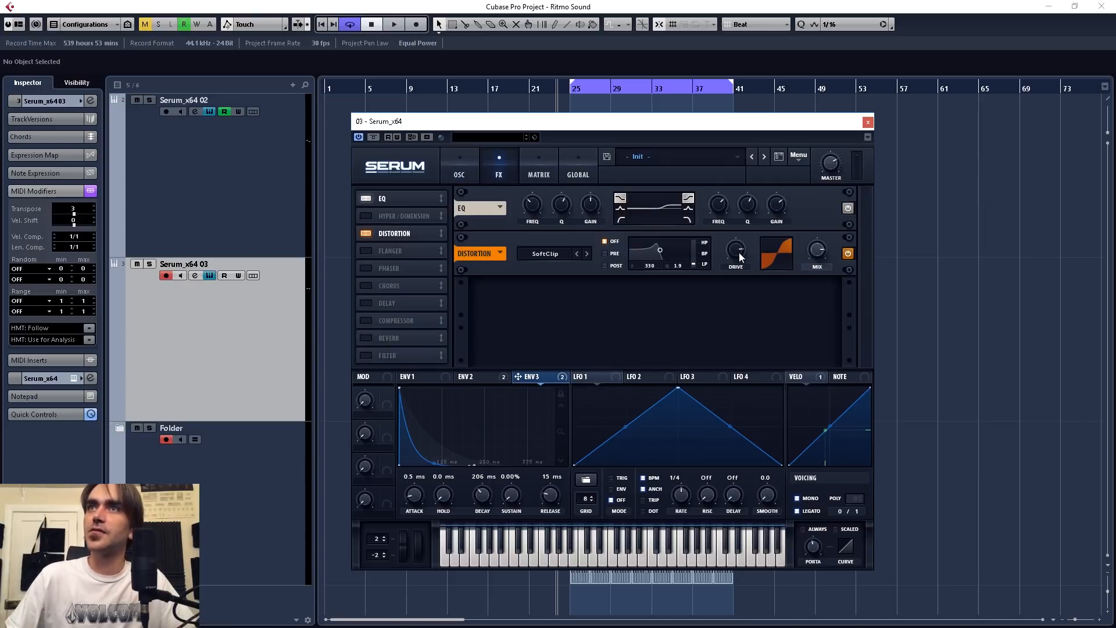
left_click_drag(518, 377, 737, 251)
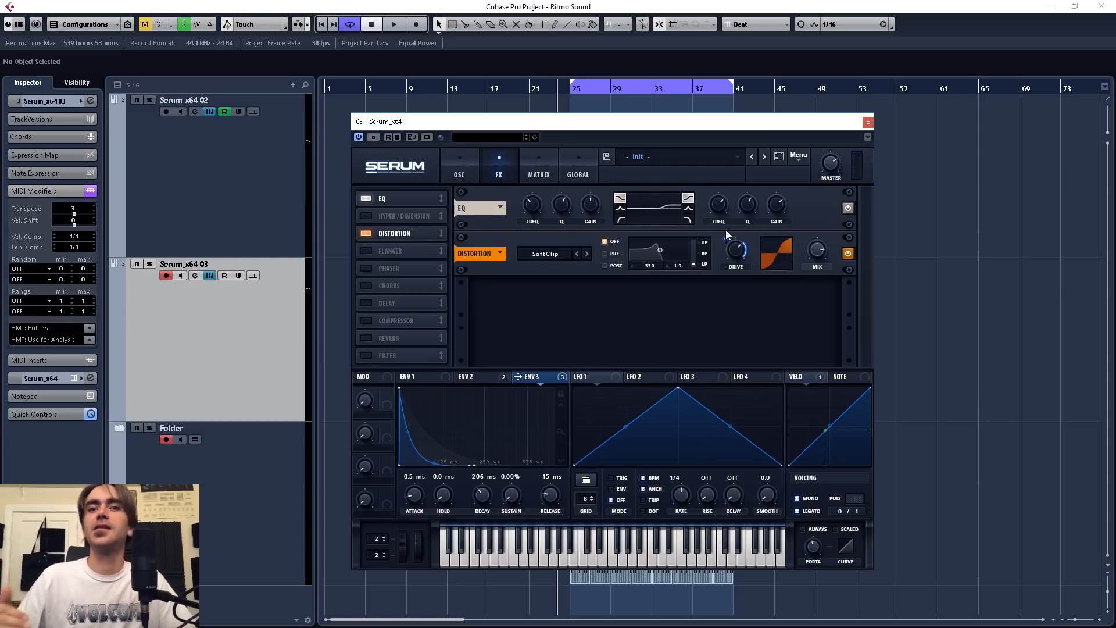
key("space")
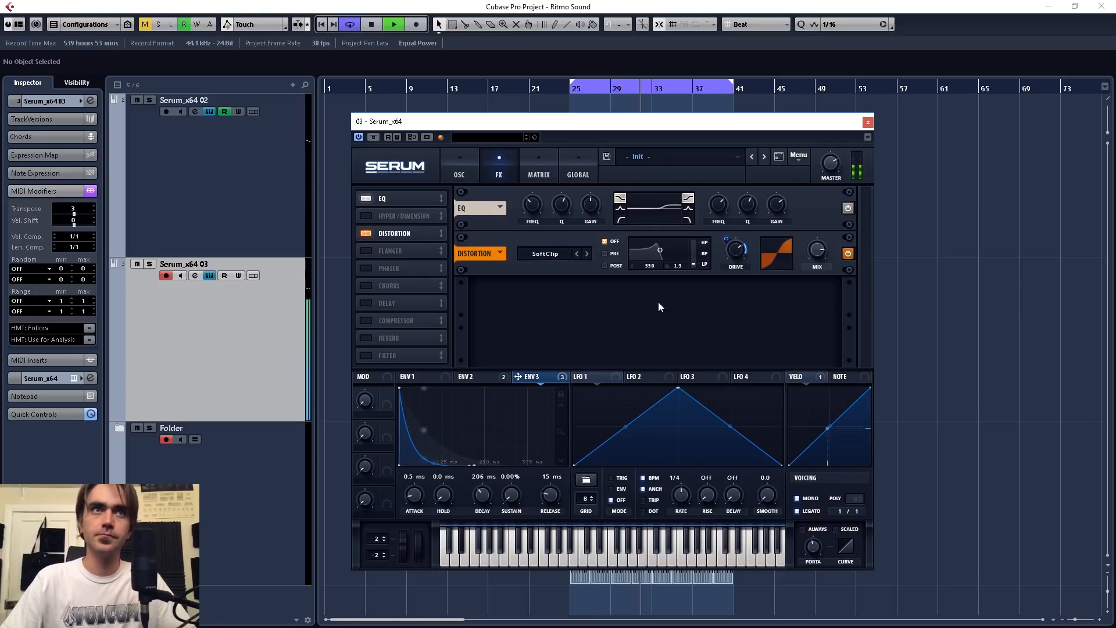
key("space")
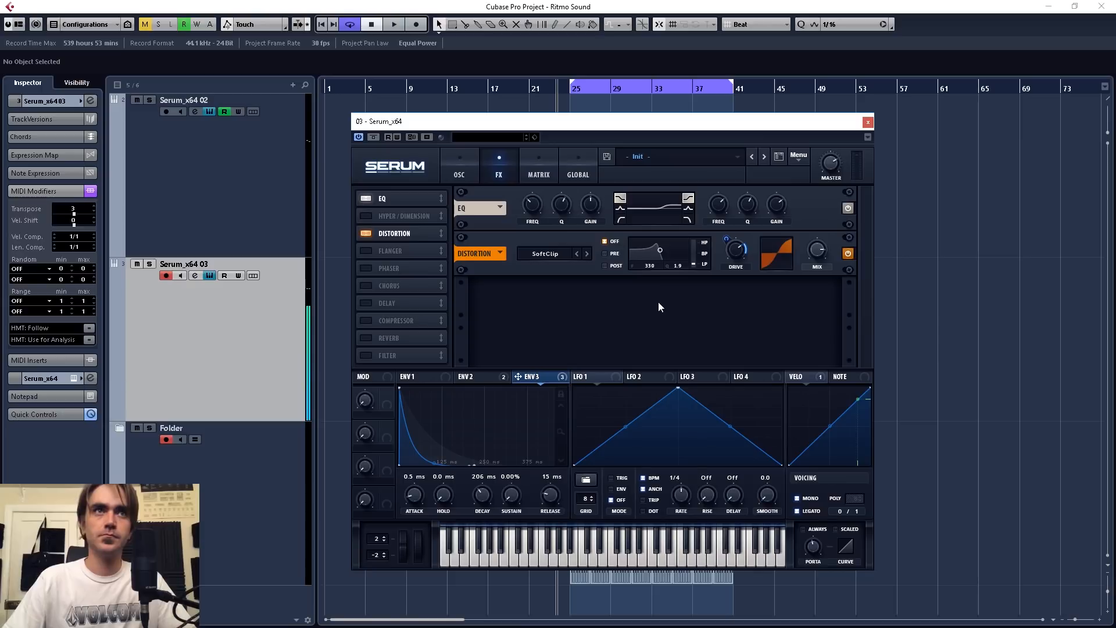
Set Env 3's modulation of the filter resonance to about 17 and audition the loop
left_click(459, 168)
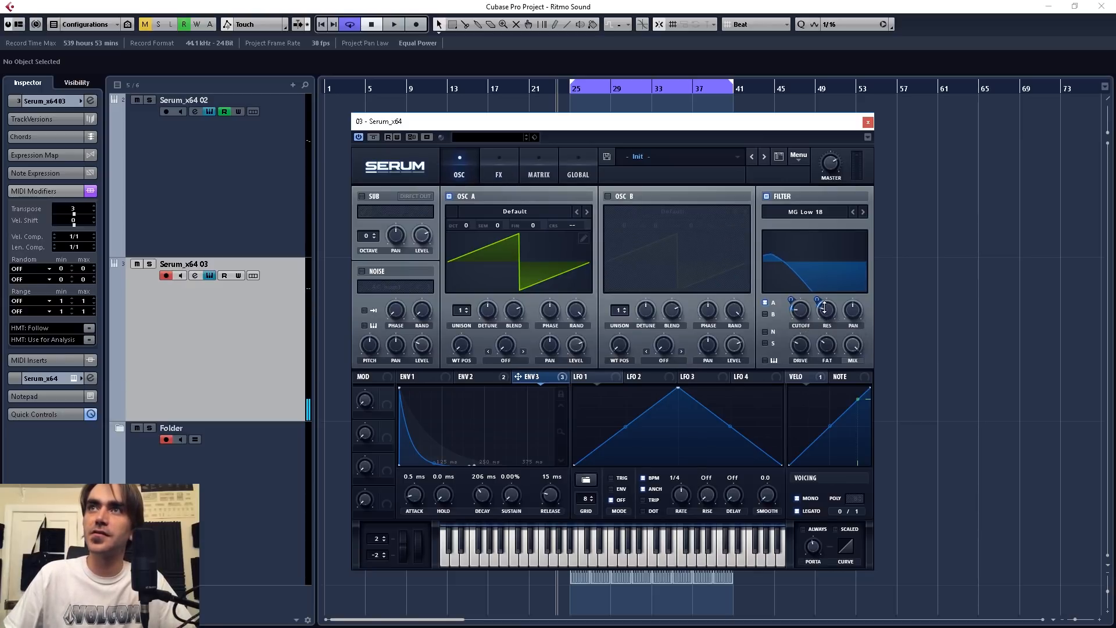
mouse_move(824, 313)
key("space")
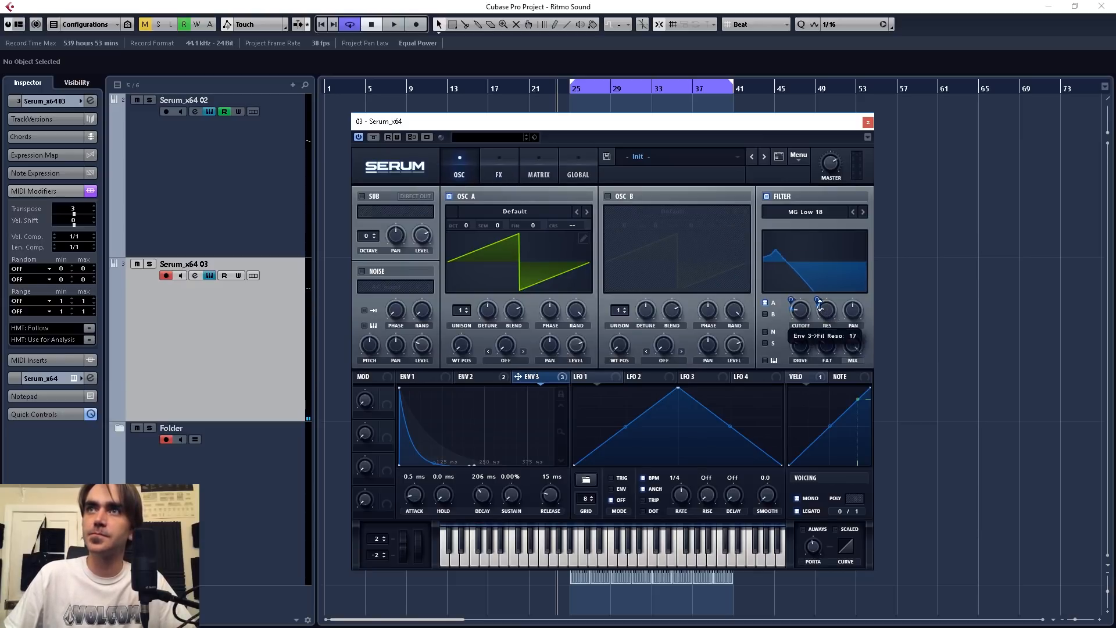
left_click(501, 167)
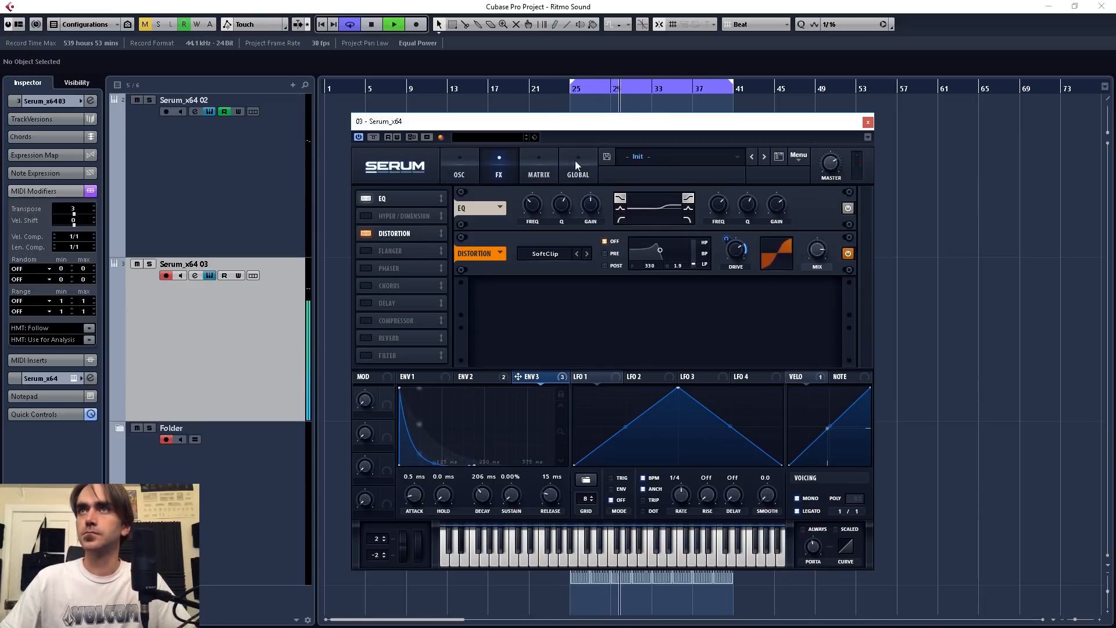
key("space")
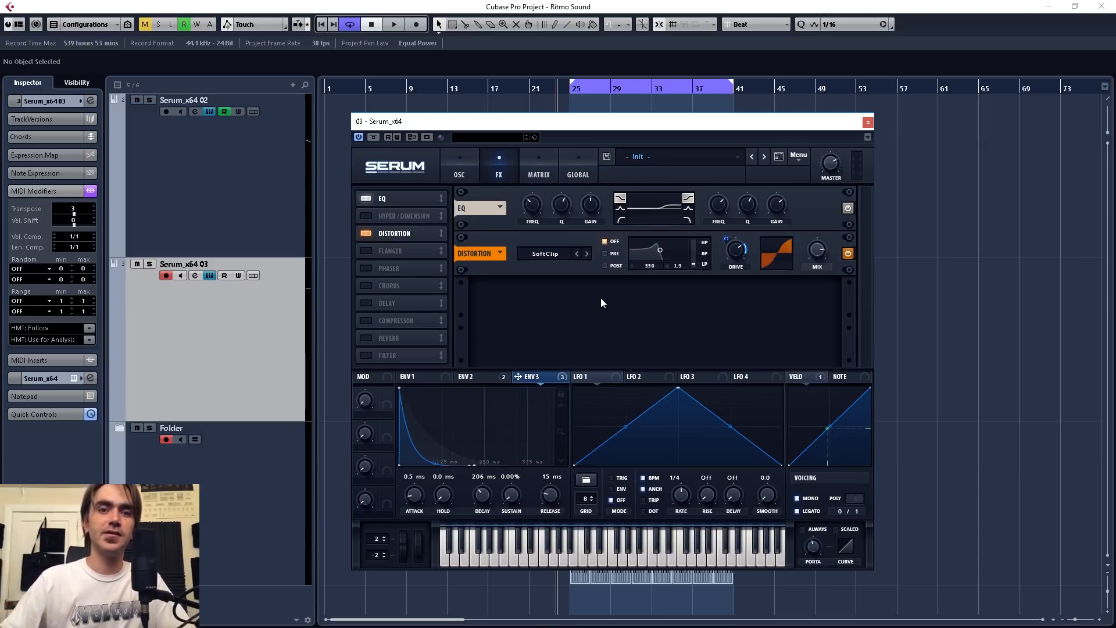
Enable the Sub oscillator, route it through the filter, and choose the square waveform
left_click(459, 170)
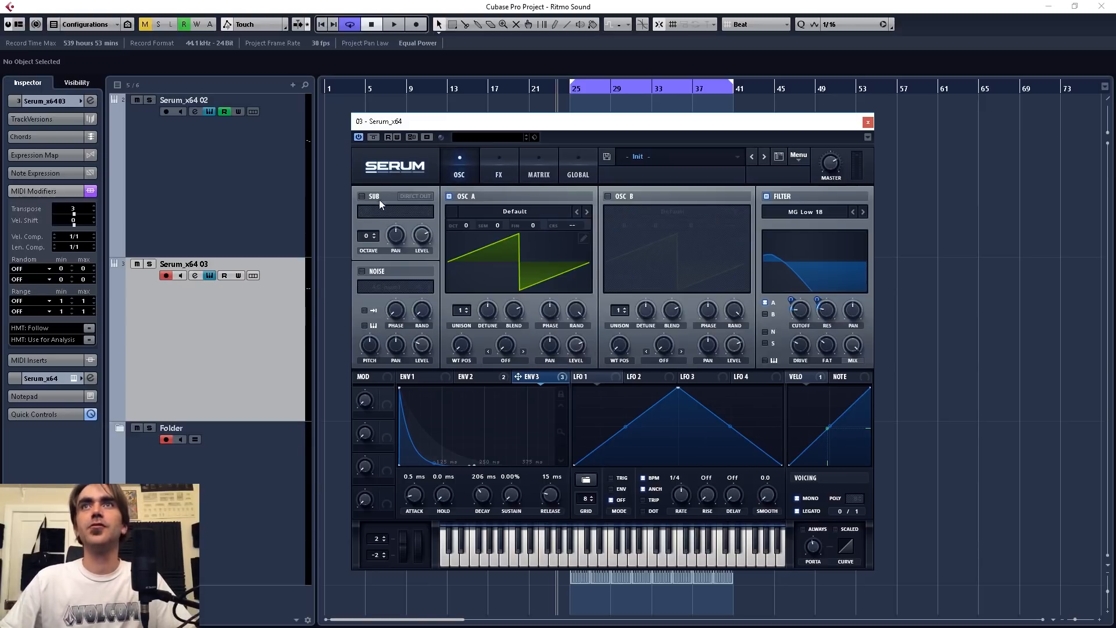
left_click(361, 196)
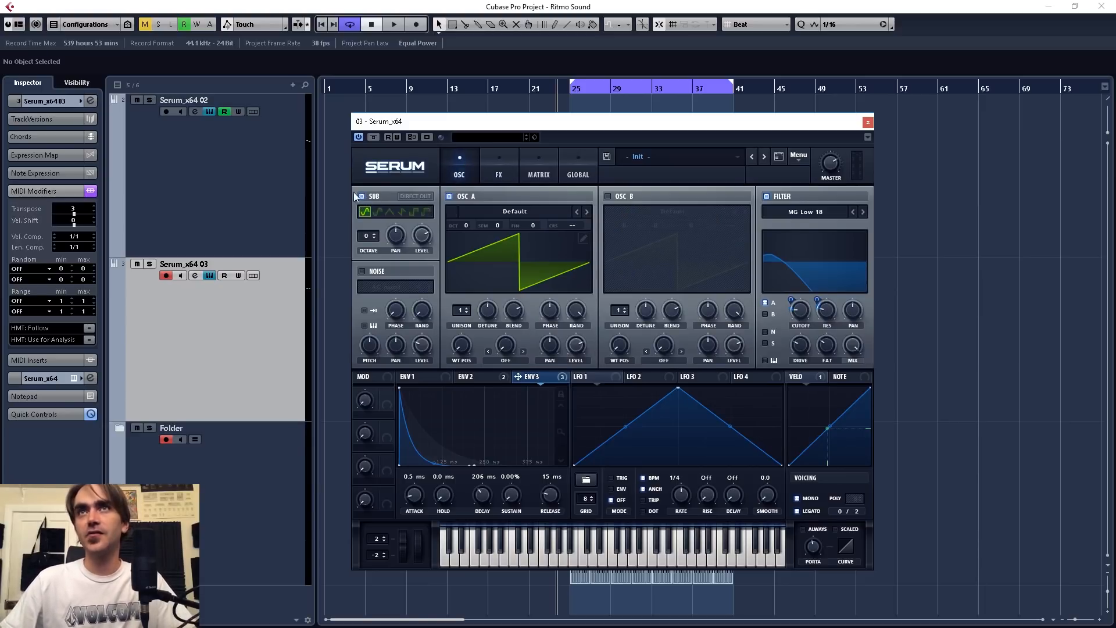
left_click(412, 210)
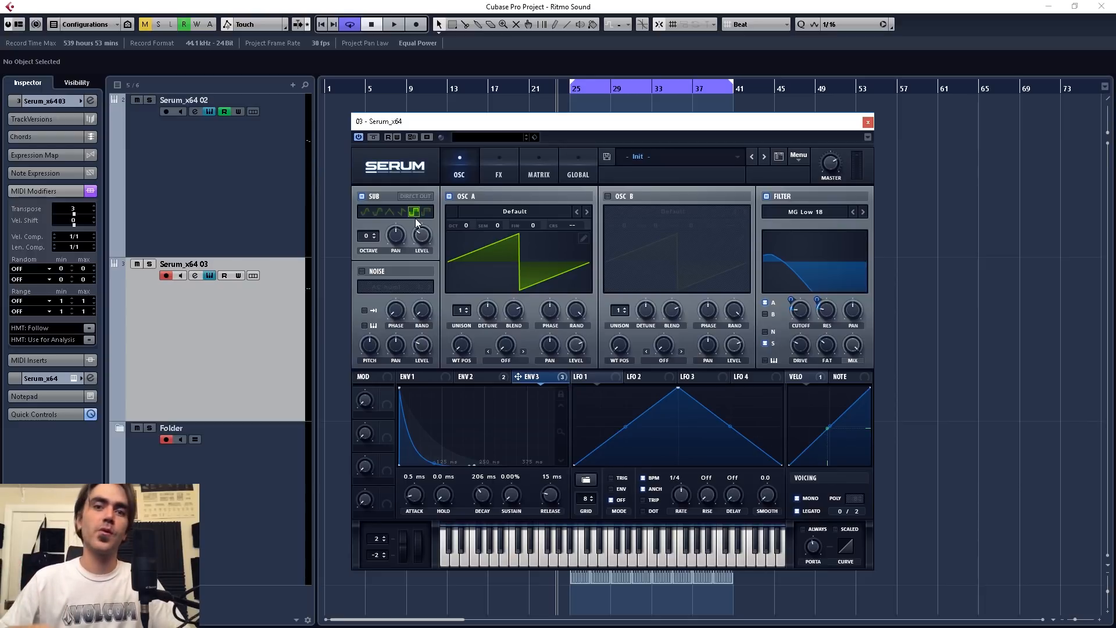
Audition the loop with the Sub oscillator while checking the oscillator and effects settings, then stop playback
key("space")
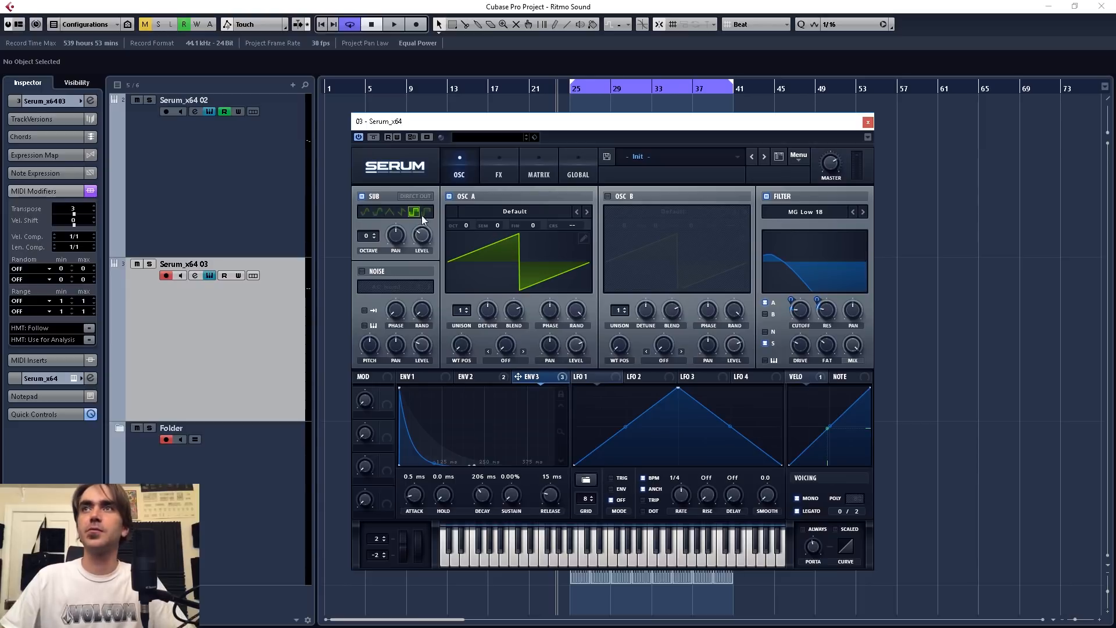
left_click(499, 168)
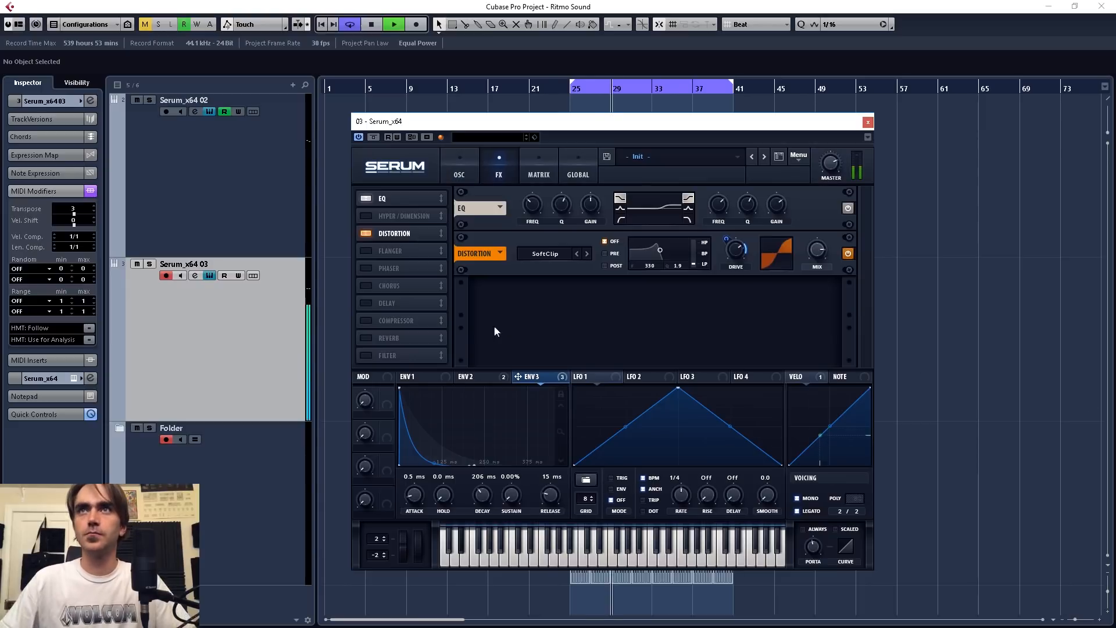
left_click(458, 166)
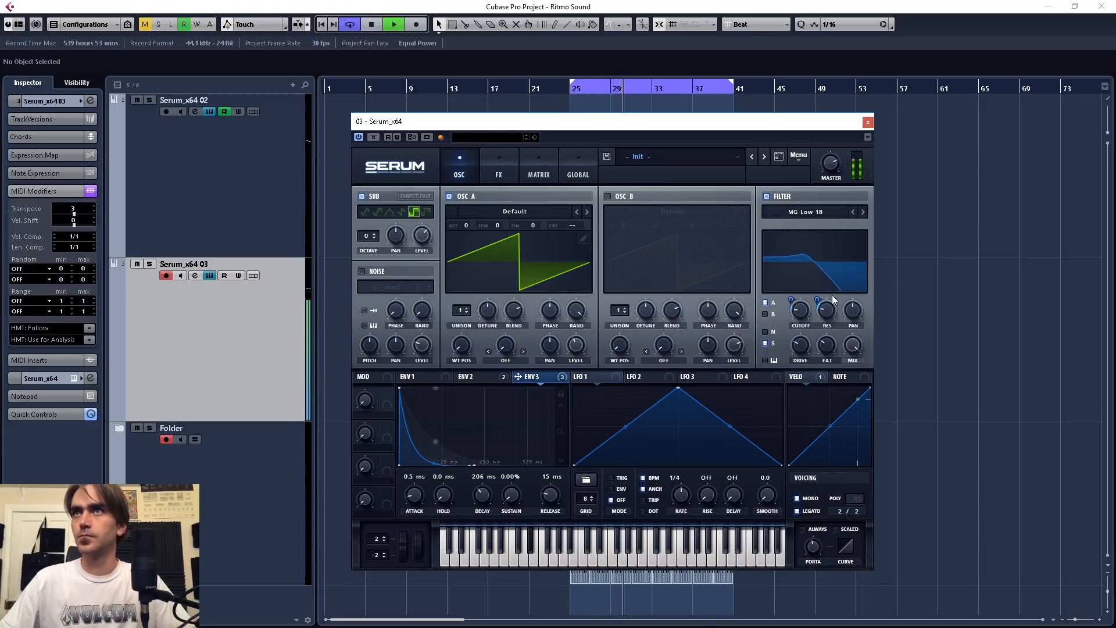
left_click(504, 165)
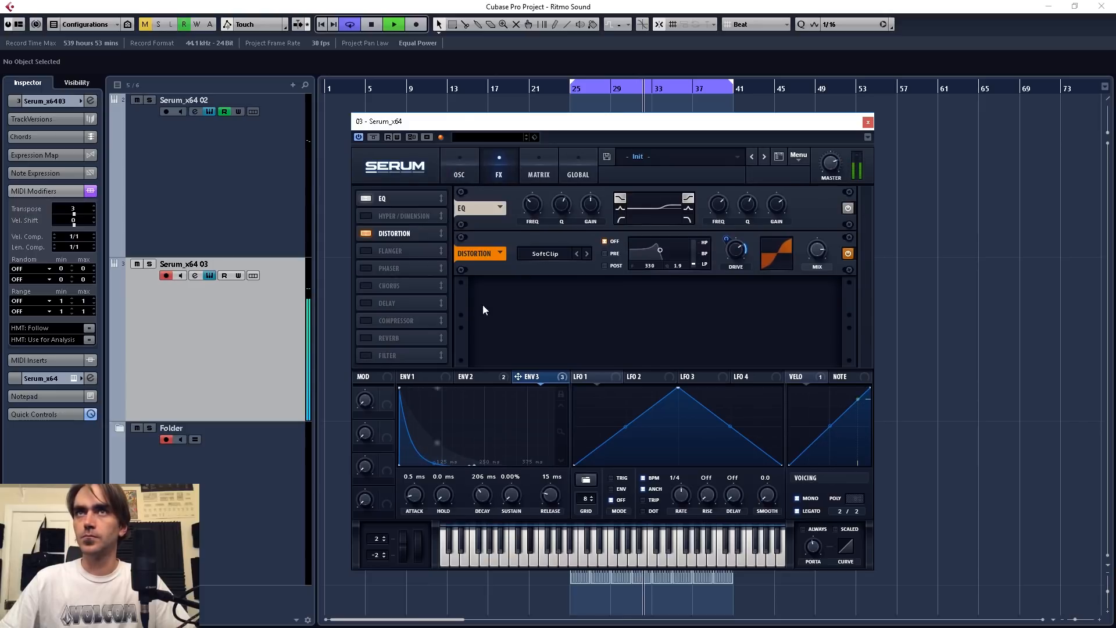
key("space")
Enable the MG Low 18 Filter effect, place it directly after Distortion, and modulate its cutoff, resonance and drive with Env 3
left_click(366, 355)
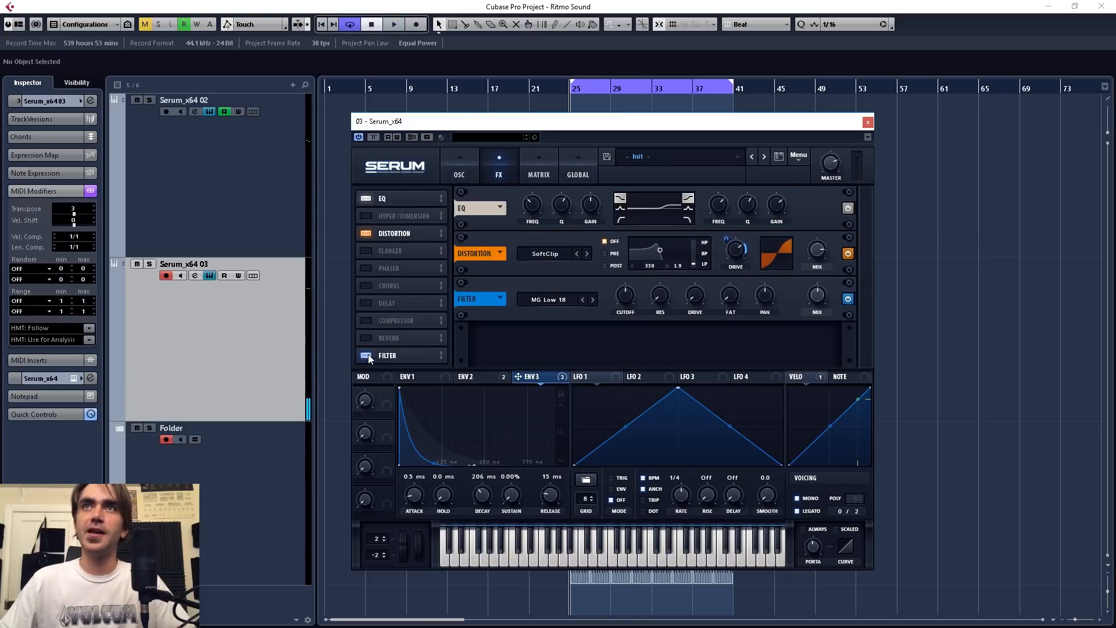
left_click_drag(395, 357, 410, 246)
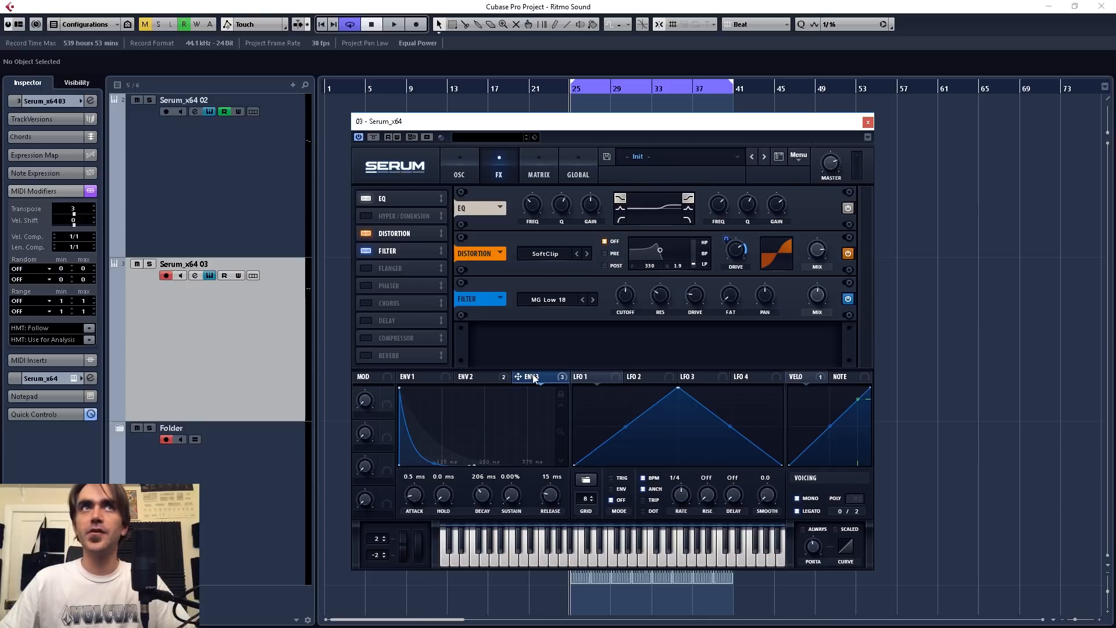
left_click_drag(534, 379, 625, 295)
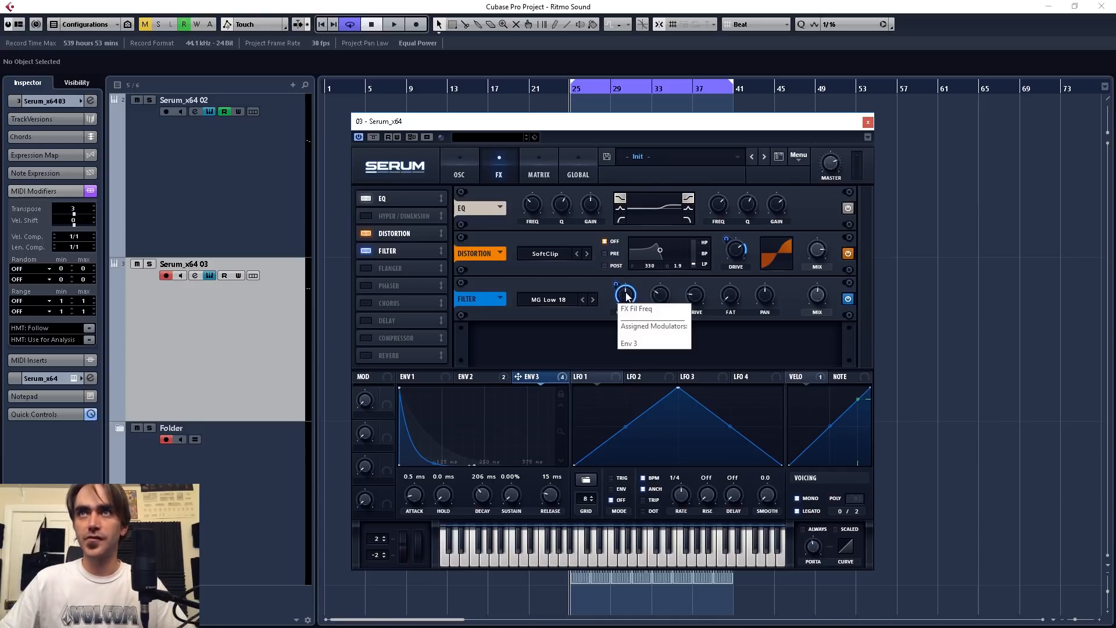
left_click_drag(616, 284, 694, 299)
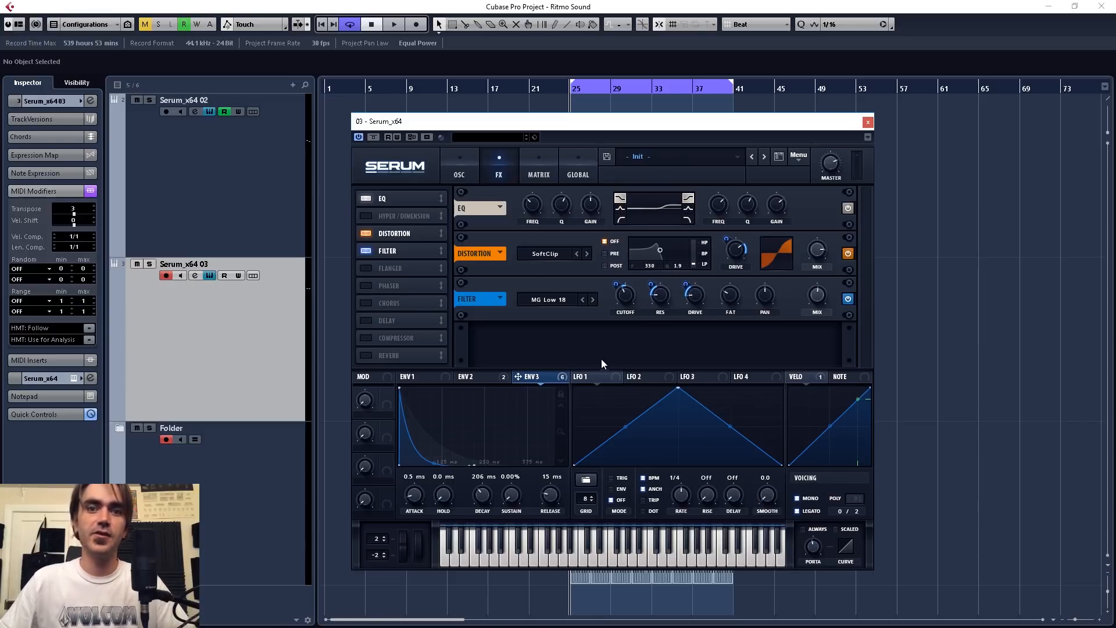
Play the loop, move the Filter effect ahead of Distortion in the chain, and stop playback
key("space")
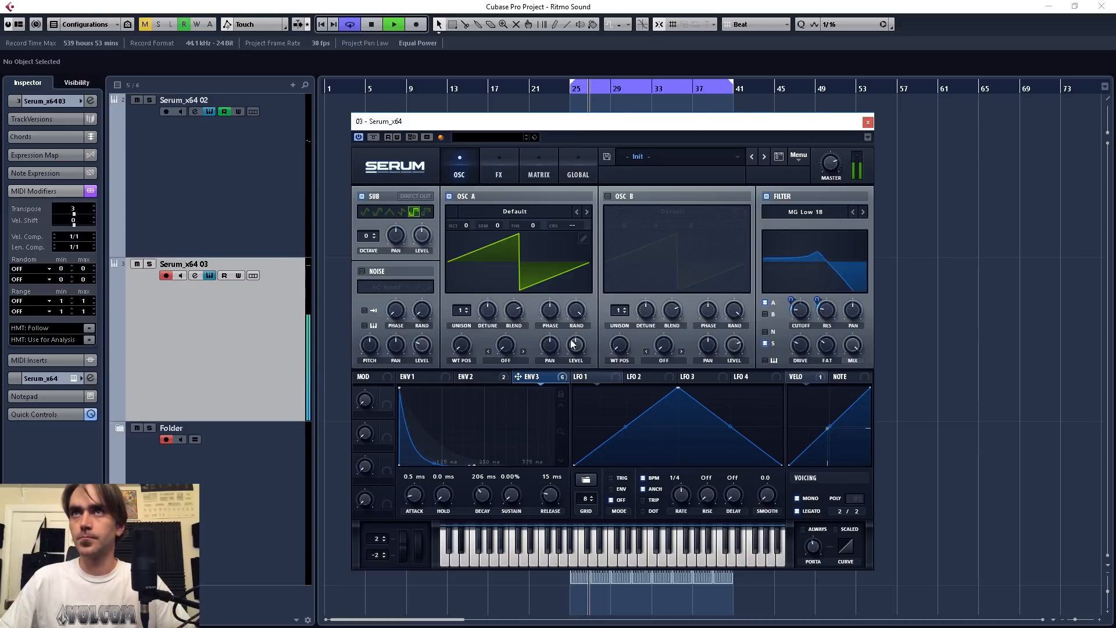
left_click(493, 160)
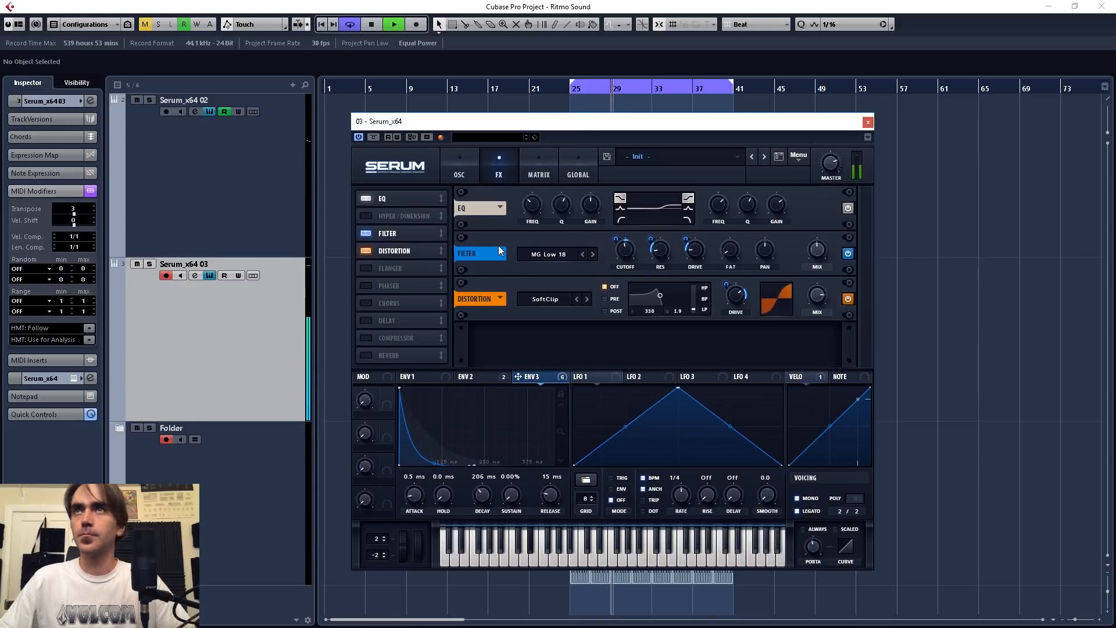
key("space")
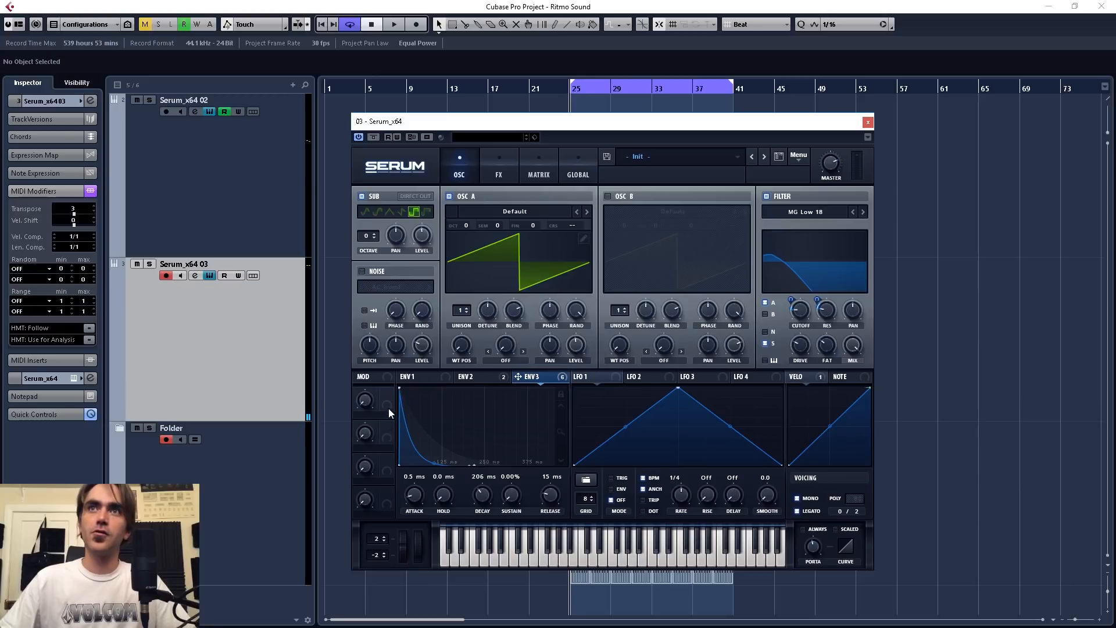
Assign Macro 1 to modulate both the main filter's cutoff and the FX Filter's cutoff
mouse_move(389, 408)
left_mouse_down()
mouse_move(793, 358)
mouse_move(811, 317)
mouse_move(793, 303)
left_mouse_up()
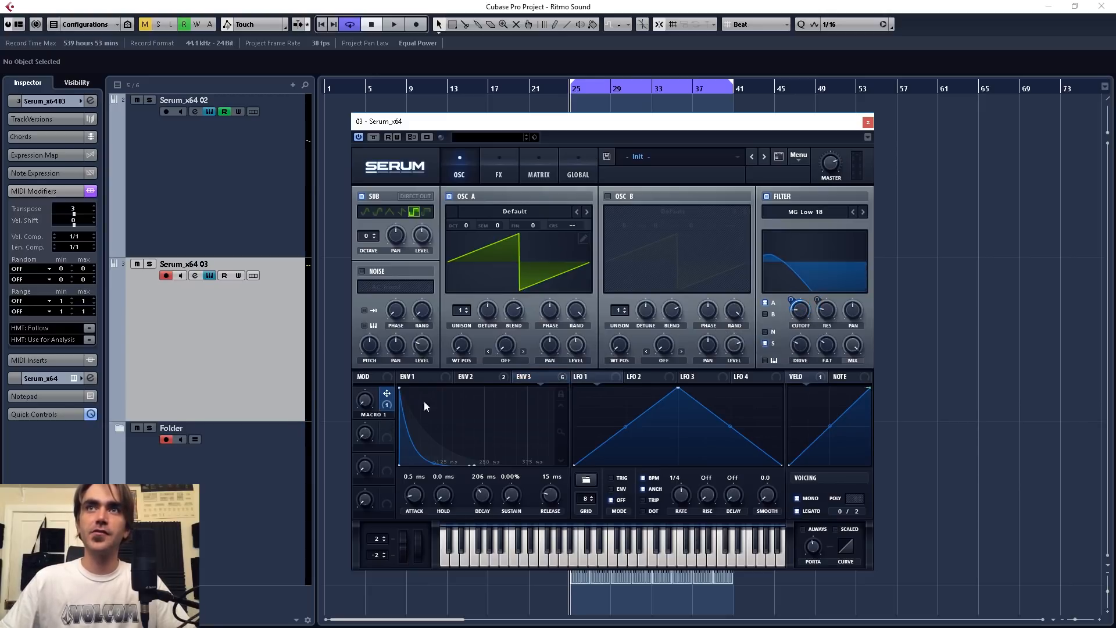
left_click(498, 168)
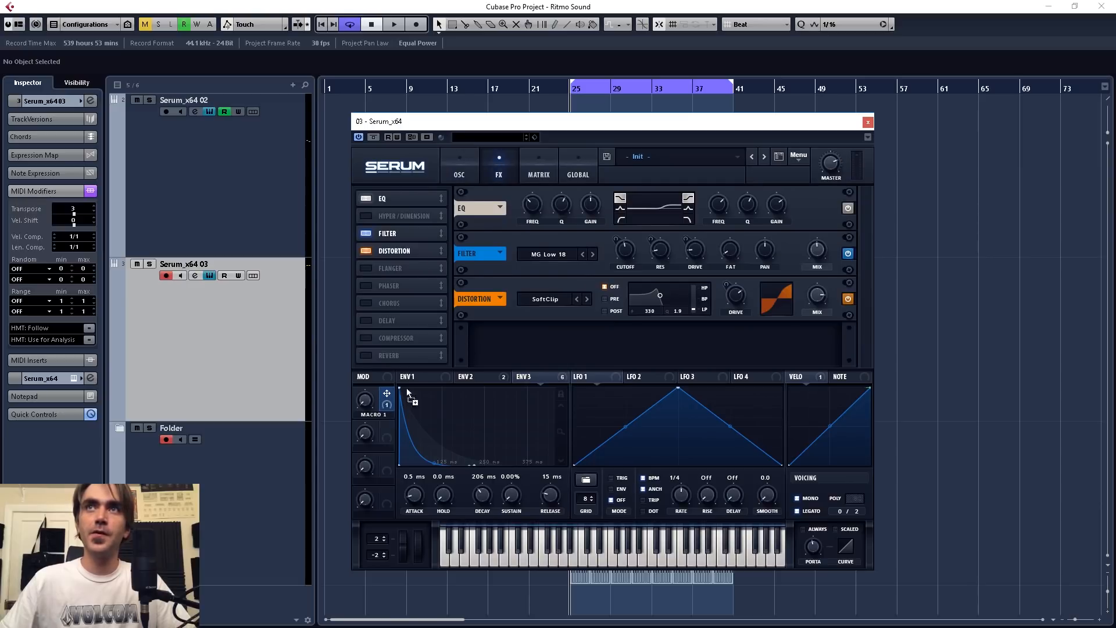
left_click_drag(387, 394, 610, 256)
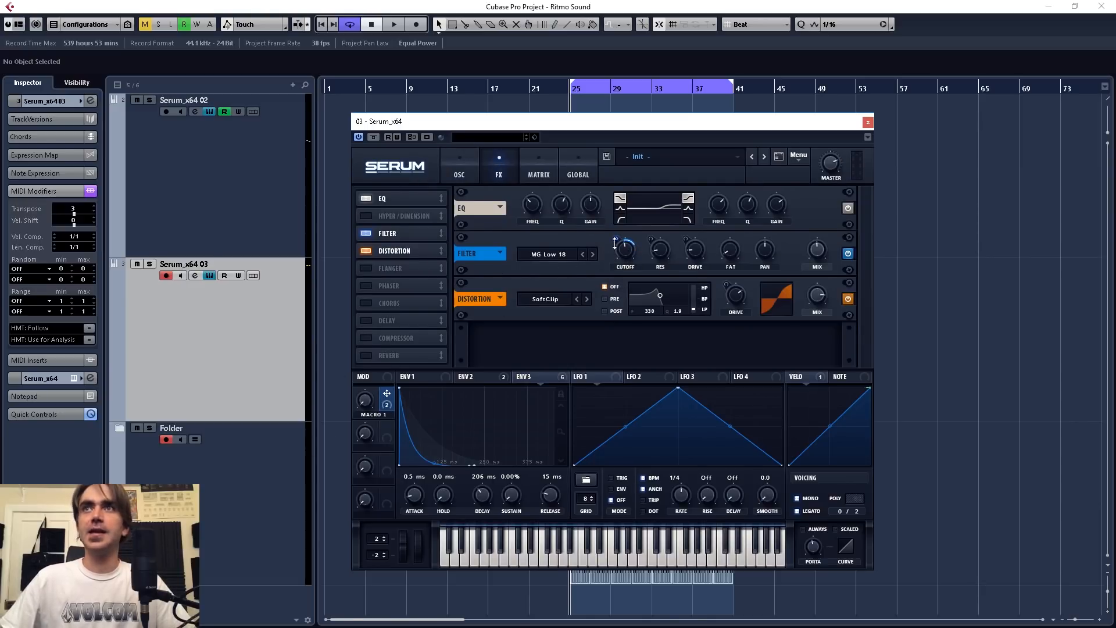
Rename Macro 1 as Filter
double_click(382, 415)
double_click(381, 415)
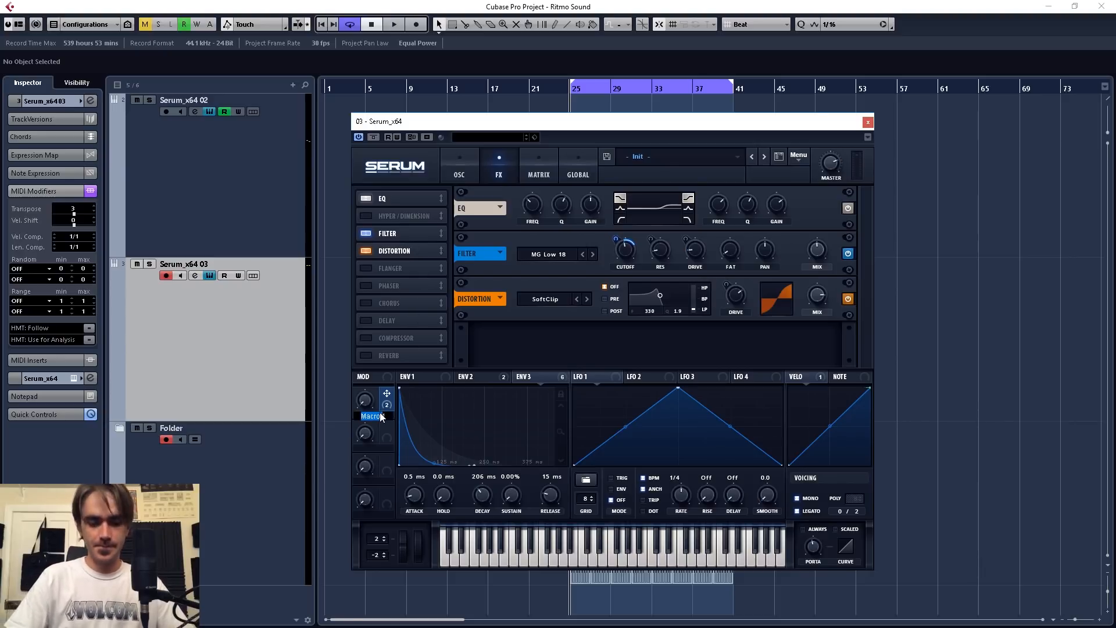
type("Filte")
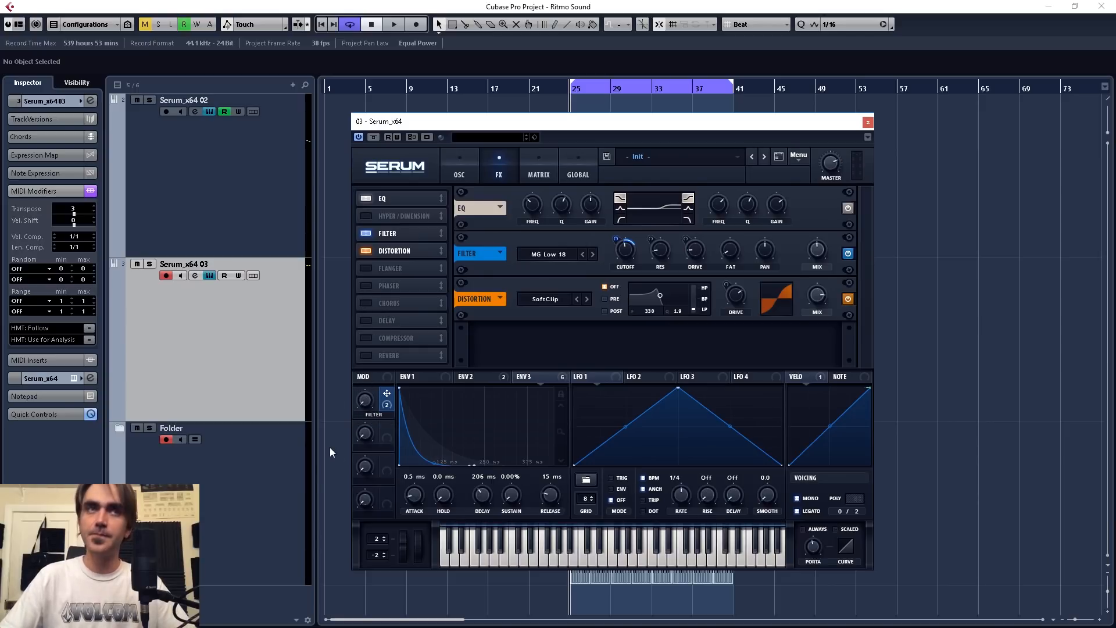
Audition the synth while sweeping the Filter macro
key("space")
left_click_drag(366, 398, 371, 473)
key("space")
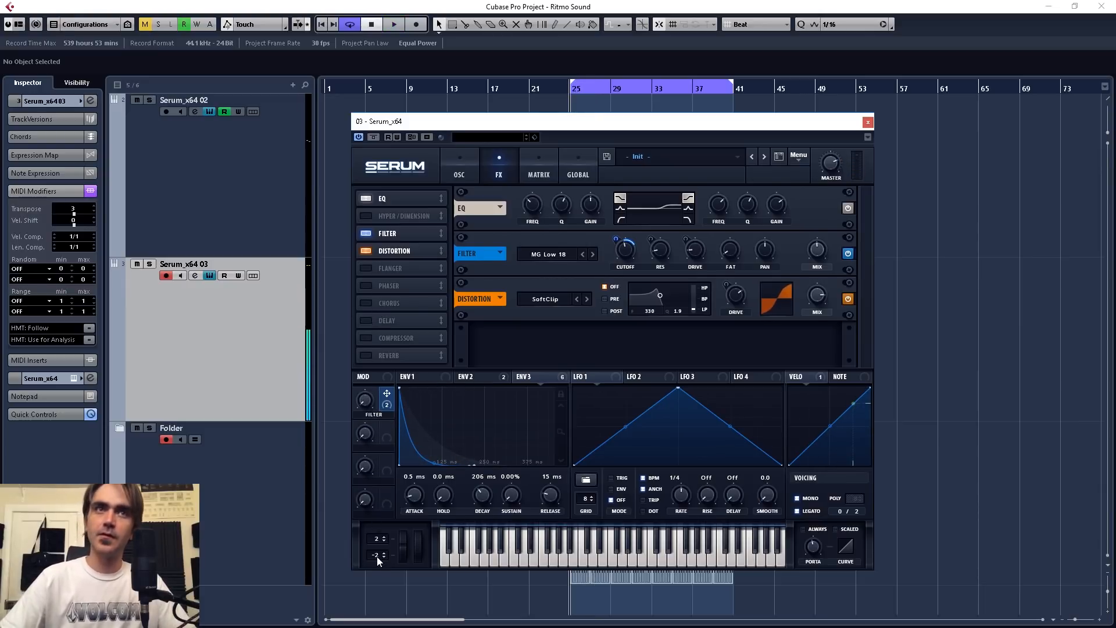
Check the Filter macro's modulation amounts on the FX Filter cutoff and the main filter cutoff, playing the loop with the macro turned up
right_click(623, 247)
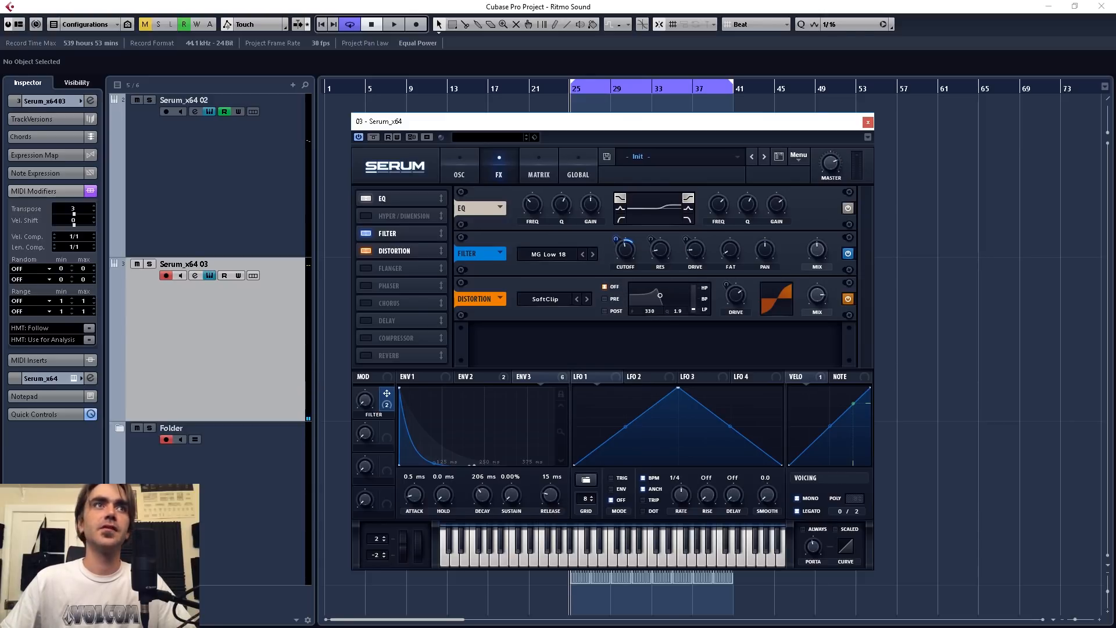
mouse_move(620, 263)
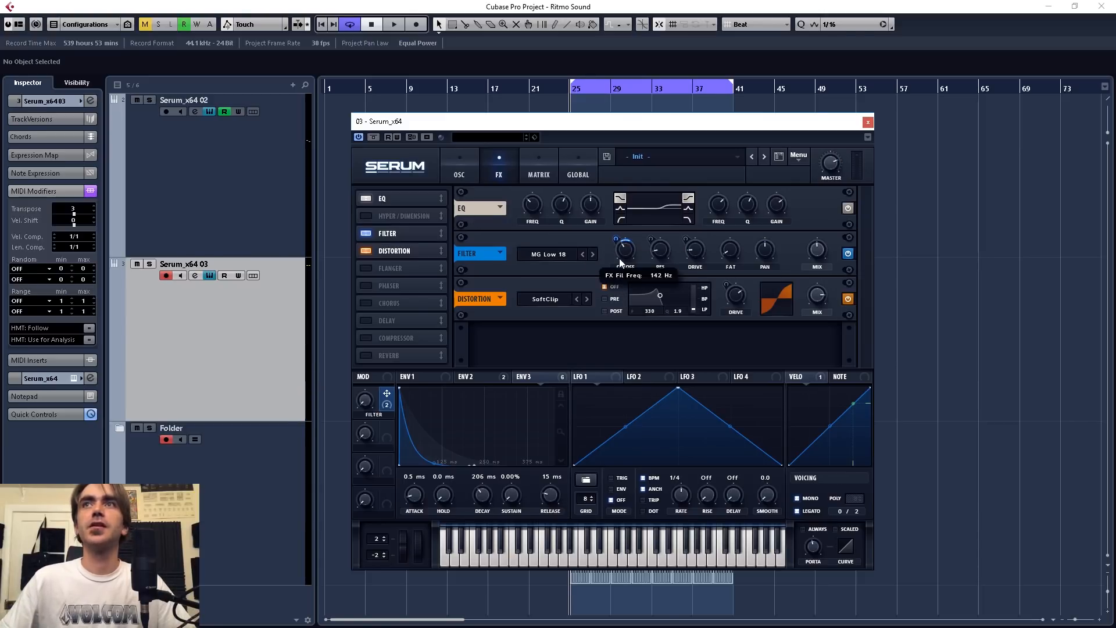
mouse_move(618, 241)
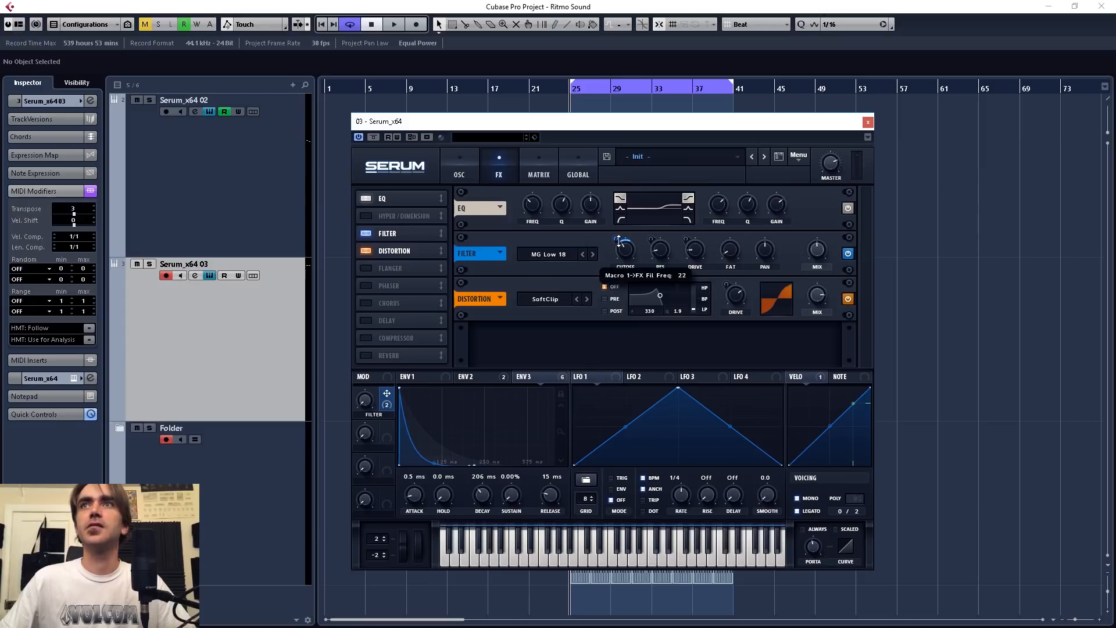
left_click(453, 163)
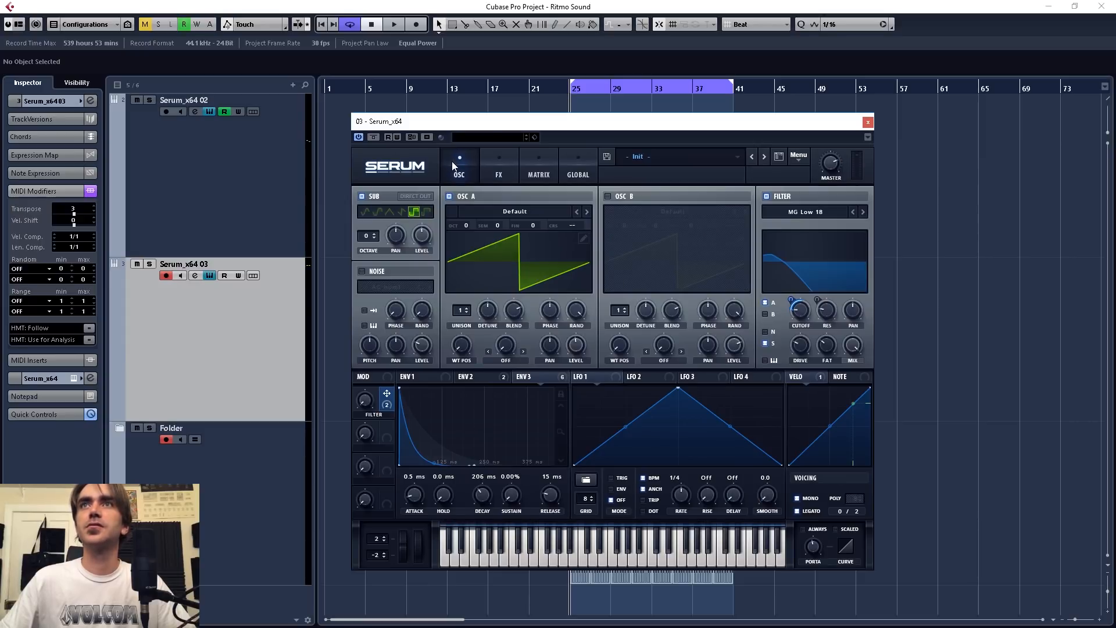
key("space")
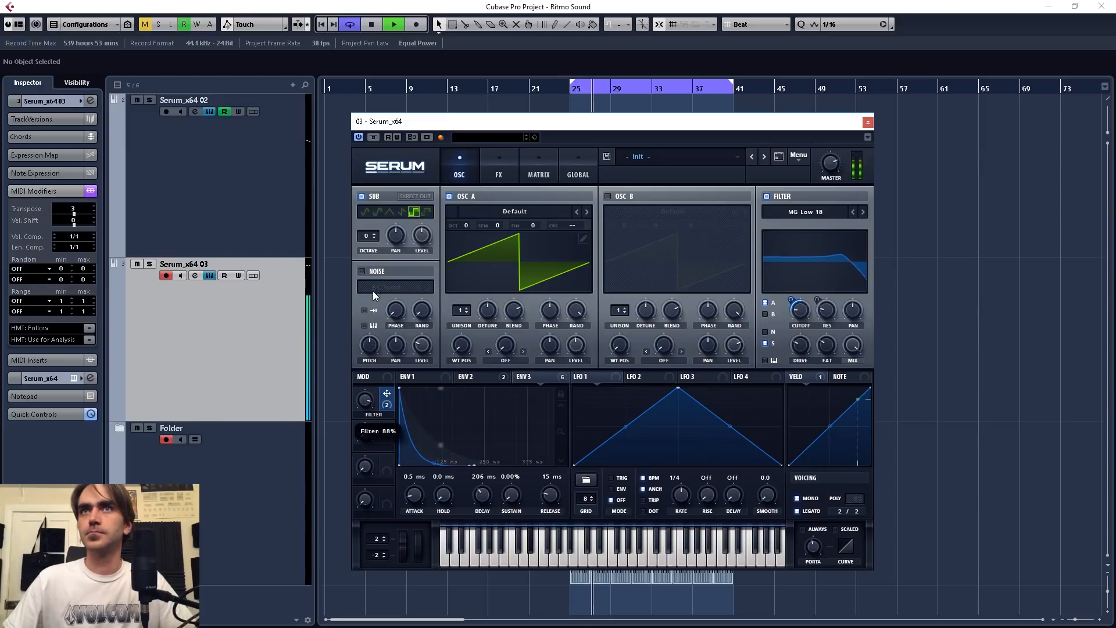
mouse_move(789, 308)
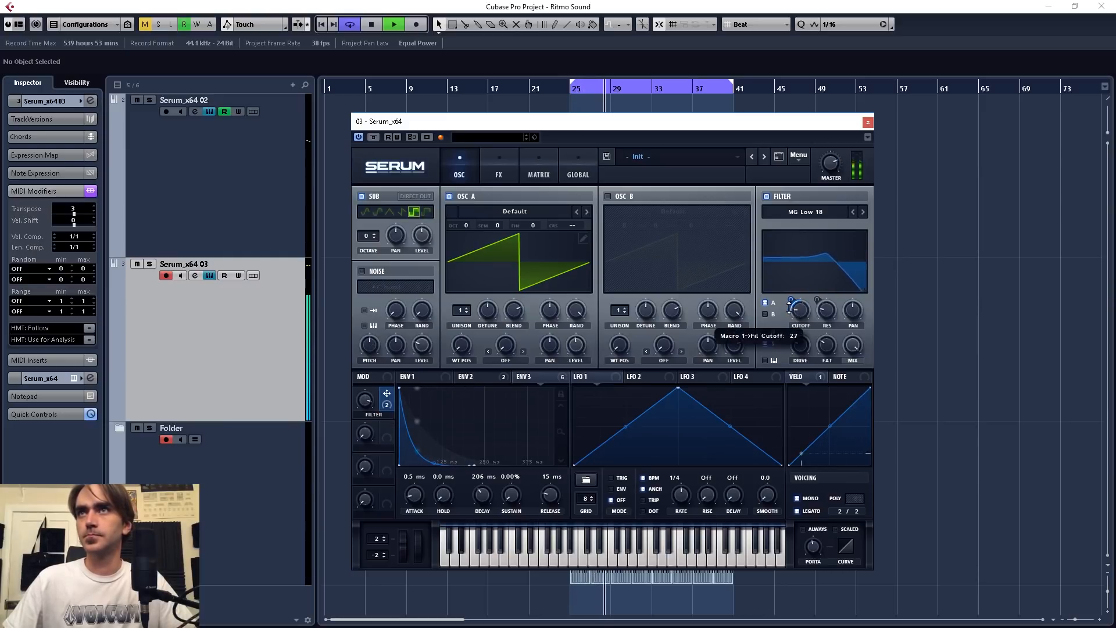
left_click(498, 169)
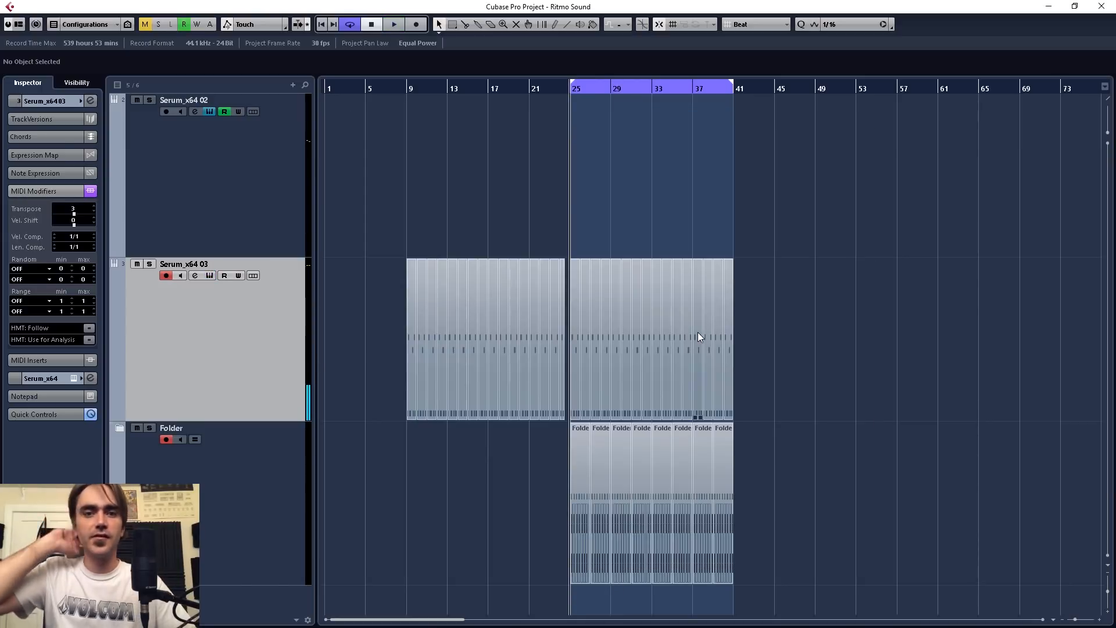
Open the Serum_x64 03 channel settings and load Brickwall Limiter into the second insert slot
left_click(42, 193)
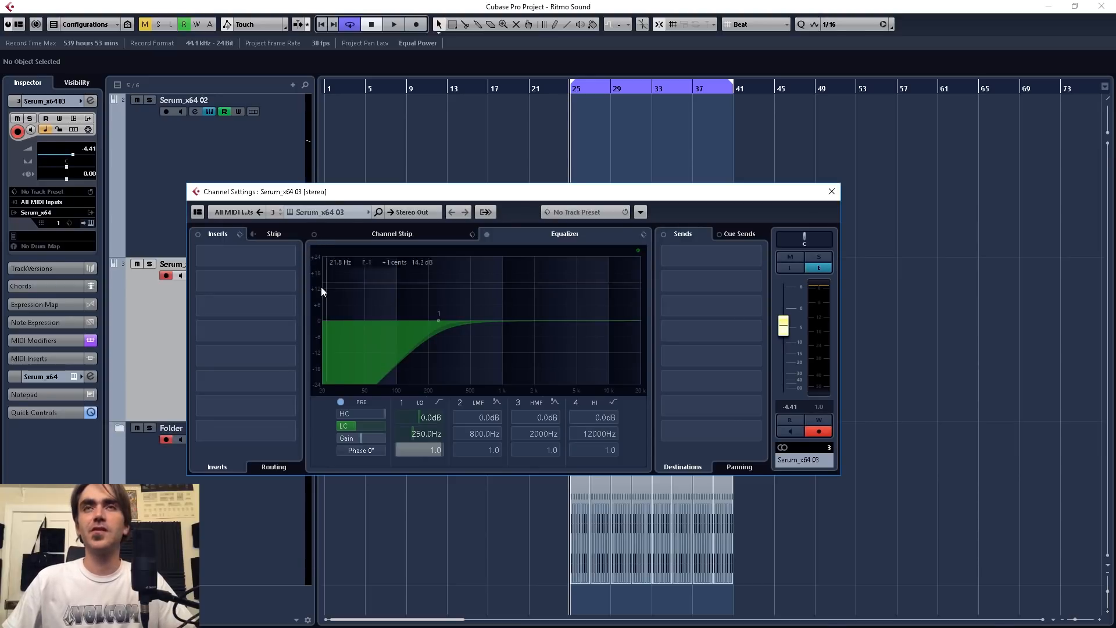
left_click(244, 279)
type("brickwal")
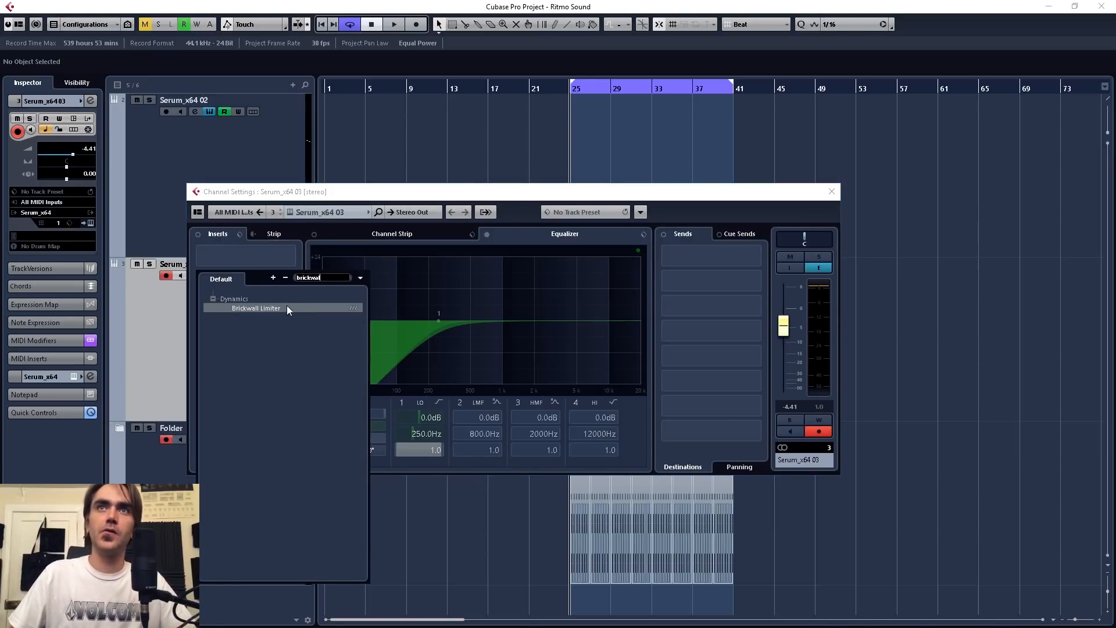
left_click(287, 308)
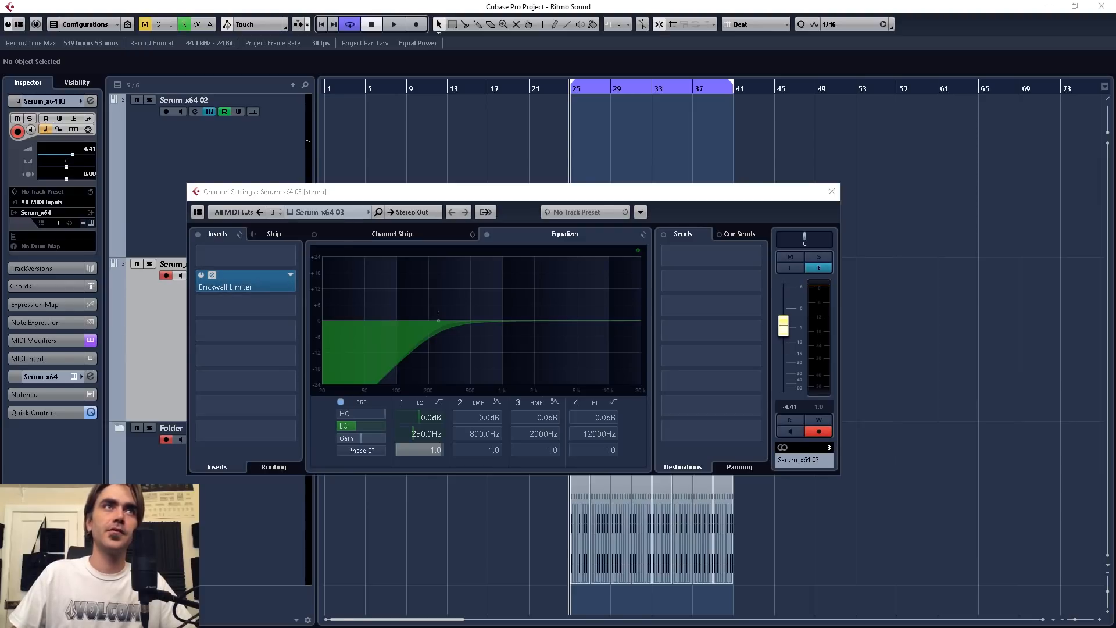
Set the Brickwall Limiter's threshold to about -10.4 and the channel volume to 0.00 while auditioning the loop
left_click_drag(423, 334, 431, 352)
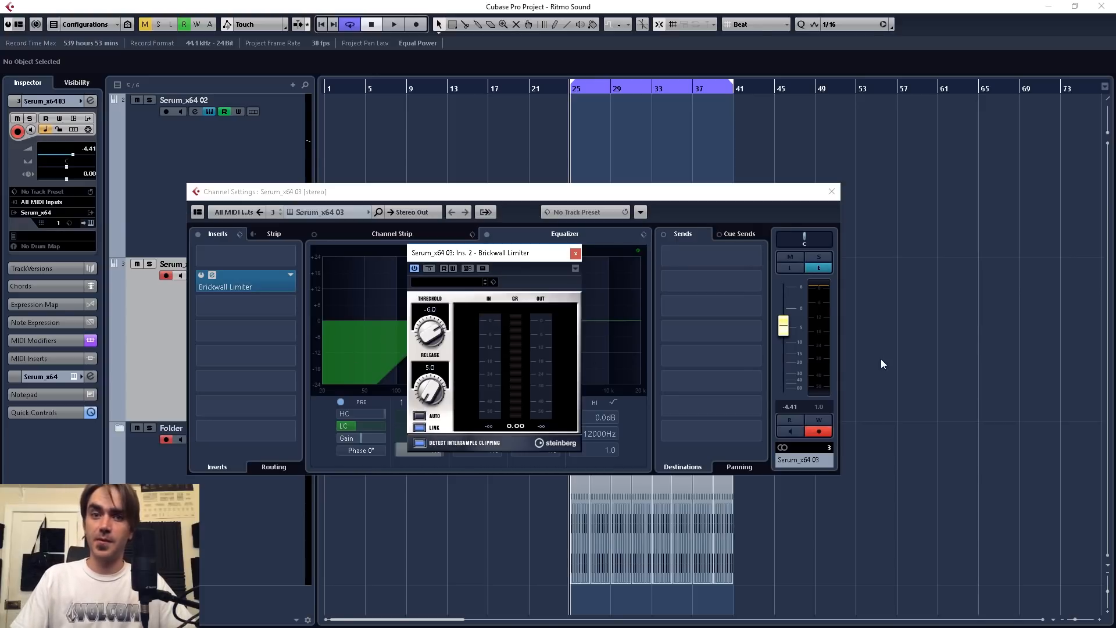
key("space")
left_click_drag(431, 323, 434, 336)
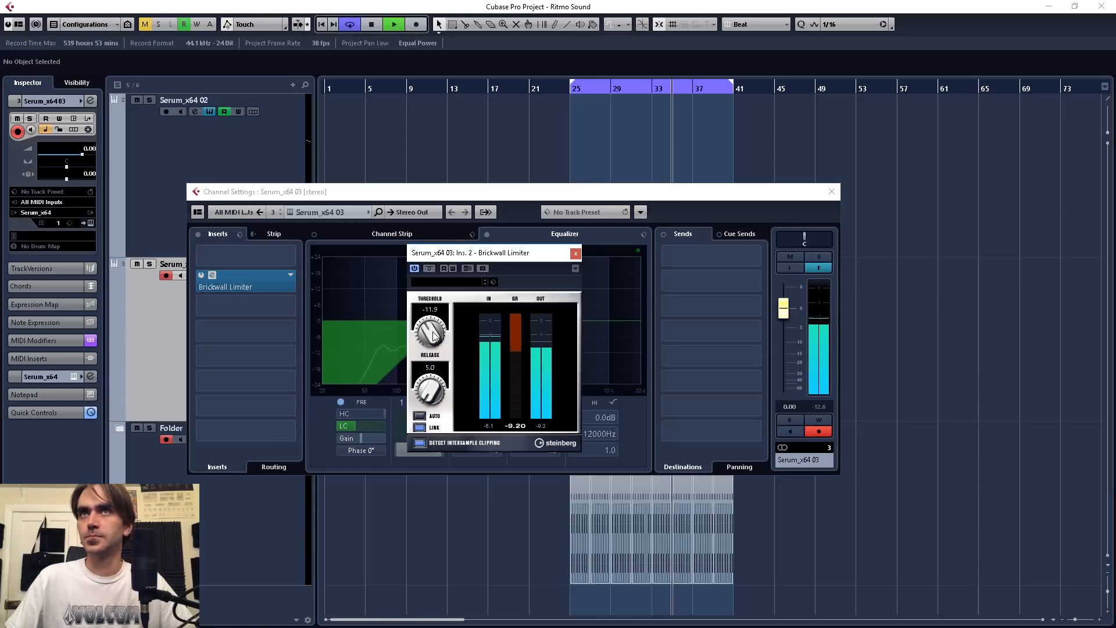
key("space")
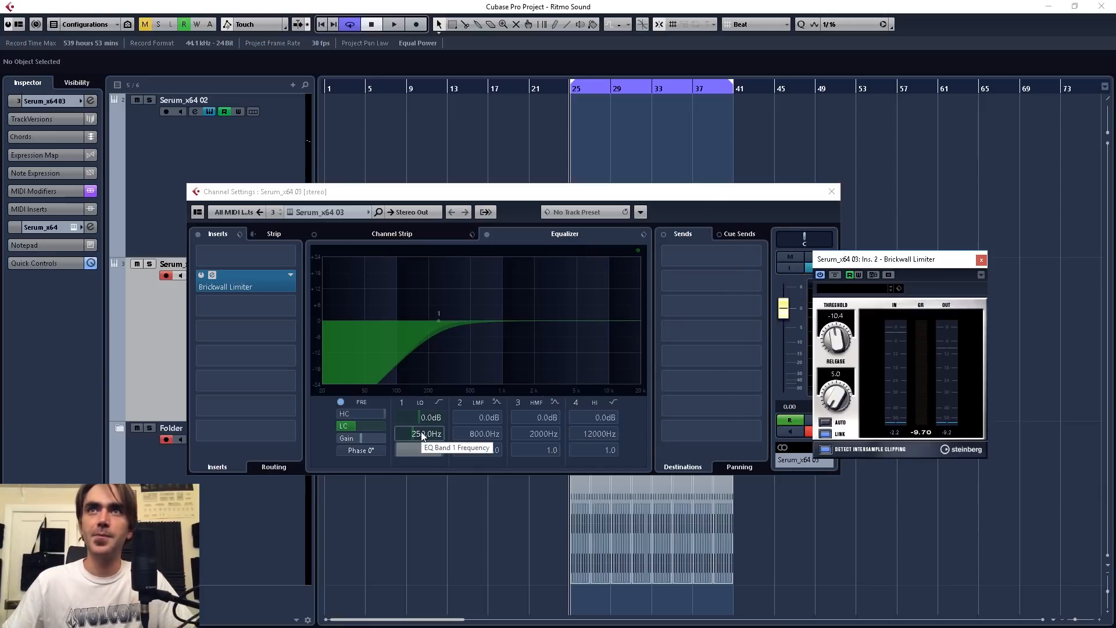
Set the channel EQ's band 1 frequency to 346.3 Hz and lower the channel volume to -0.83 while the loop plays
scroll(424, 434, "up", 6)
scroll(349, 426, "up", 2)
scroll(350, 425, "up", 6)
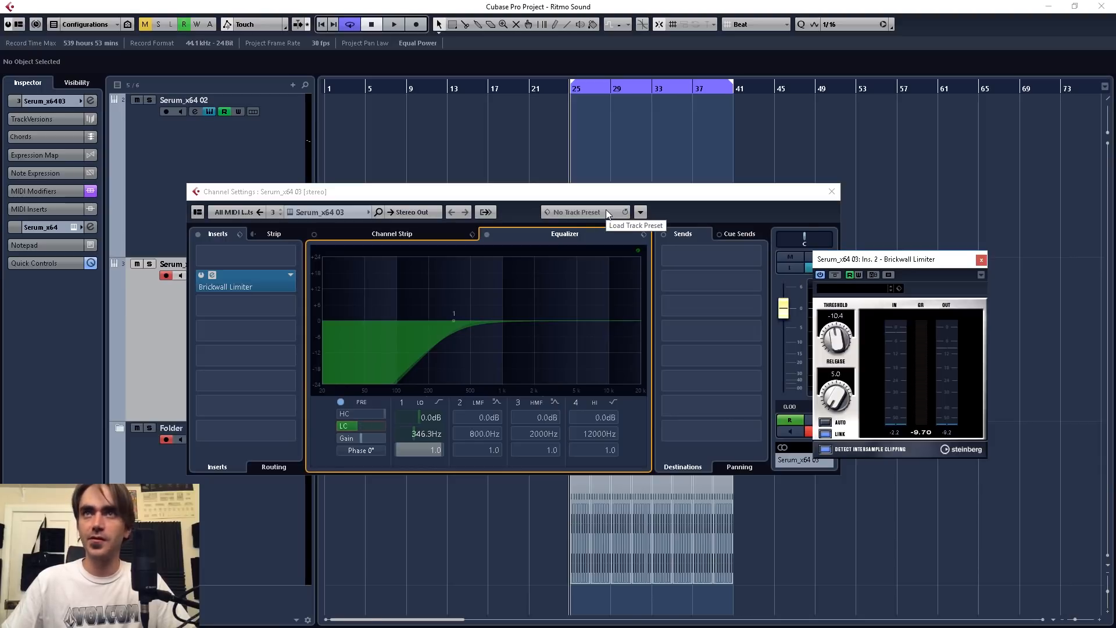
key("space")
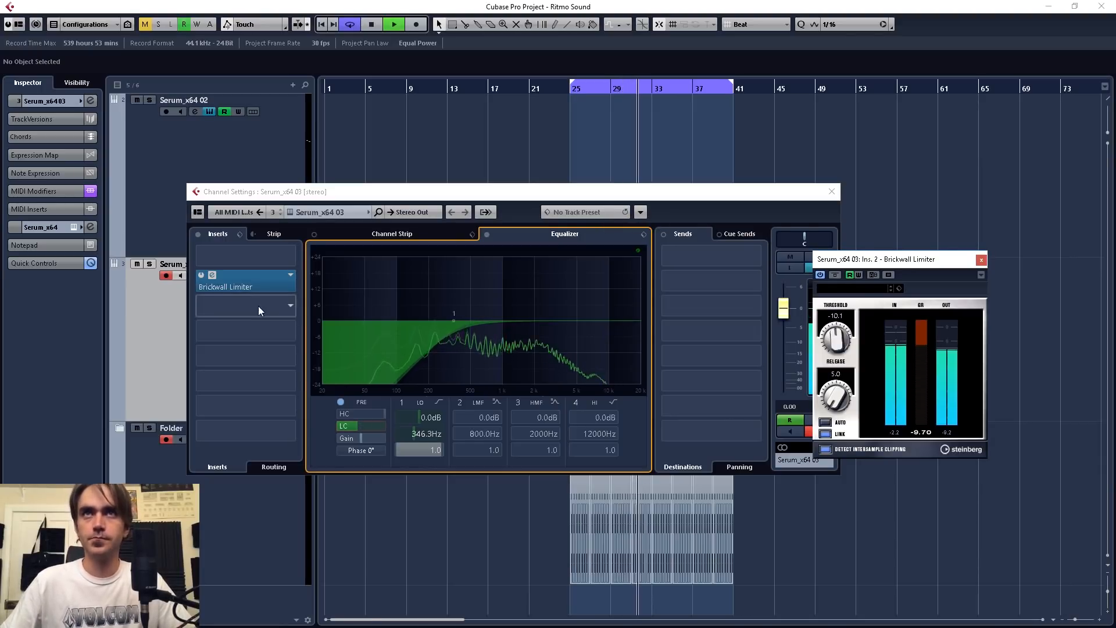
left_click_drag(789, 313, 790, 317)
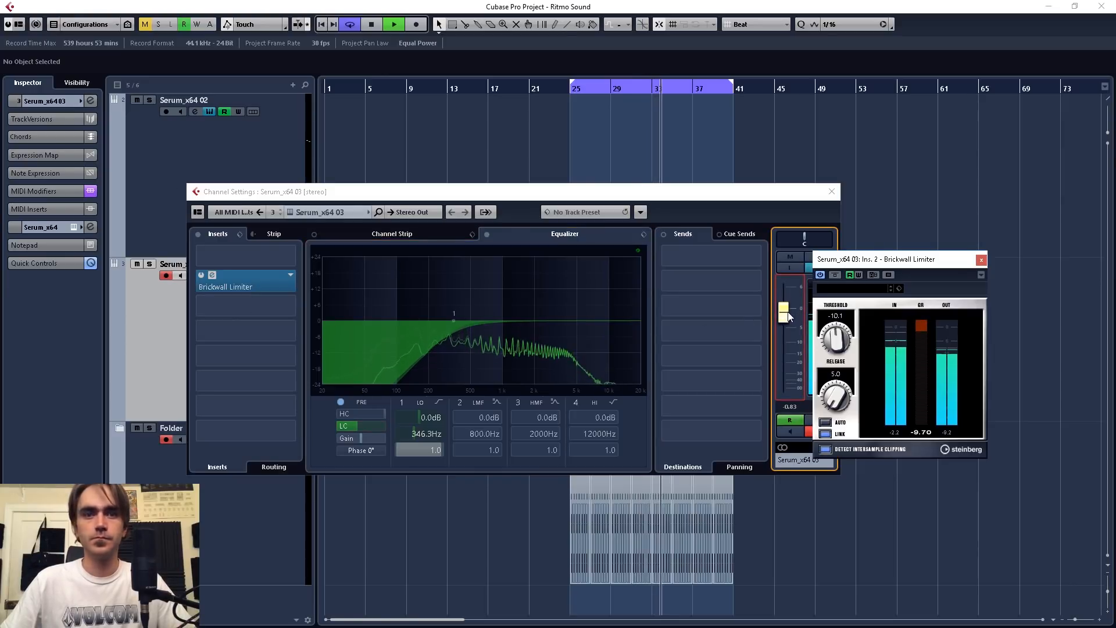
key("space")
Load PingPongDelay into the fourth insert slot of the Serum_x64 03 channel
left_click(242, 332)
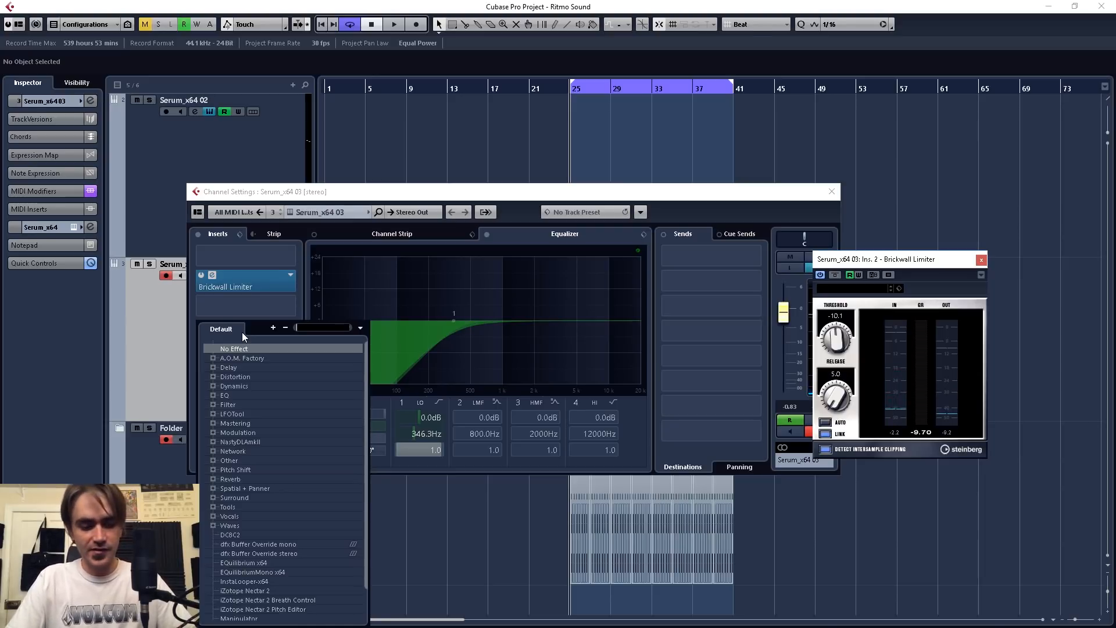
type("ping")
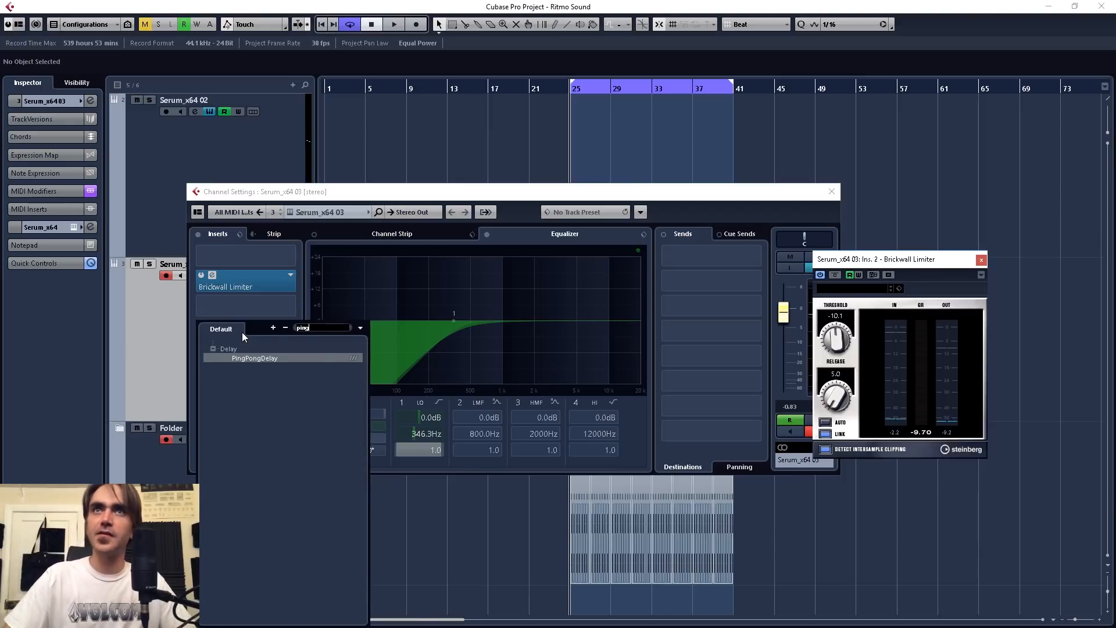
left_click(313, 359)
Set PingPongDelay to a 1/8 D delay, 401.6 low filter and 28.5 mix, start the loop, and close the plug-in
left_click(471, 317)
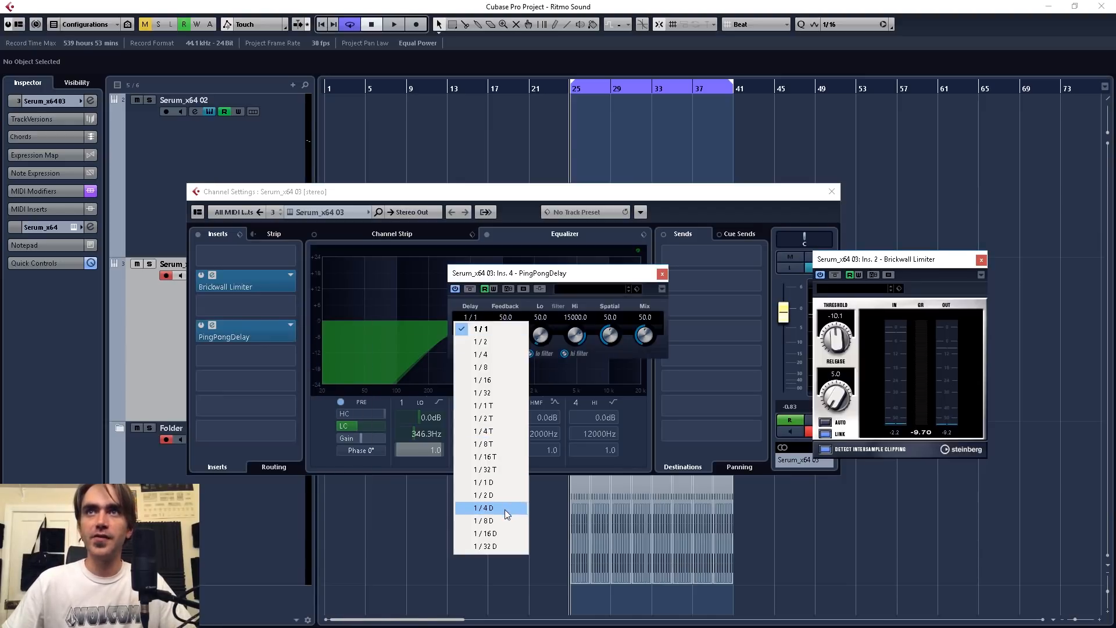
left_click(487, 520)
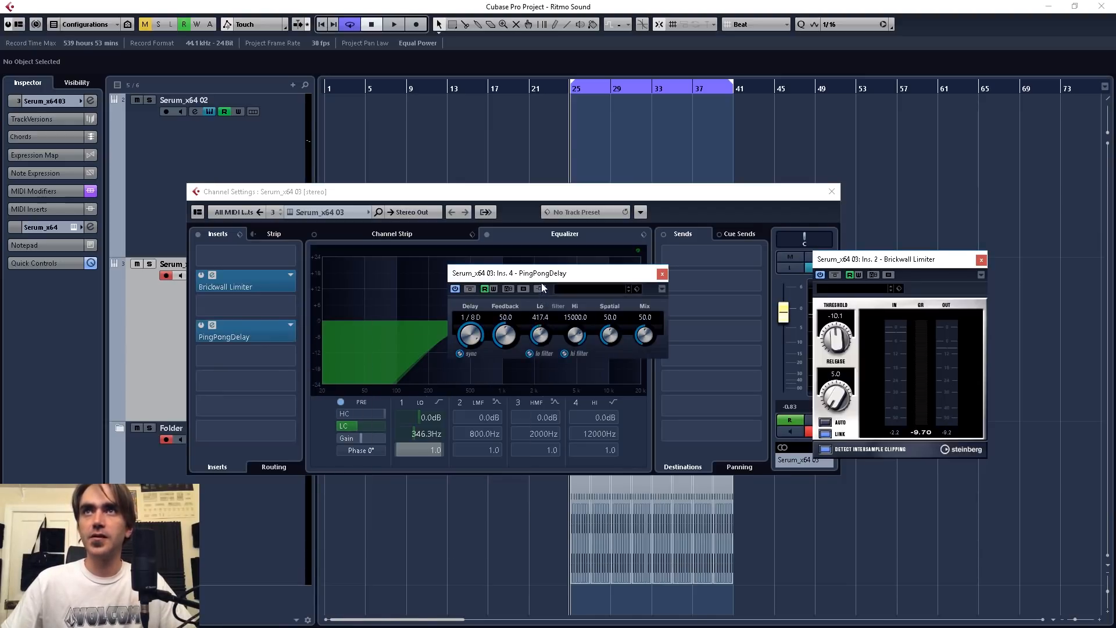
left_click_drag(643, 347, 621, 347)
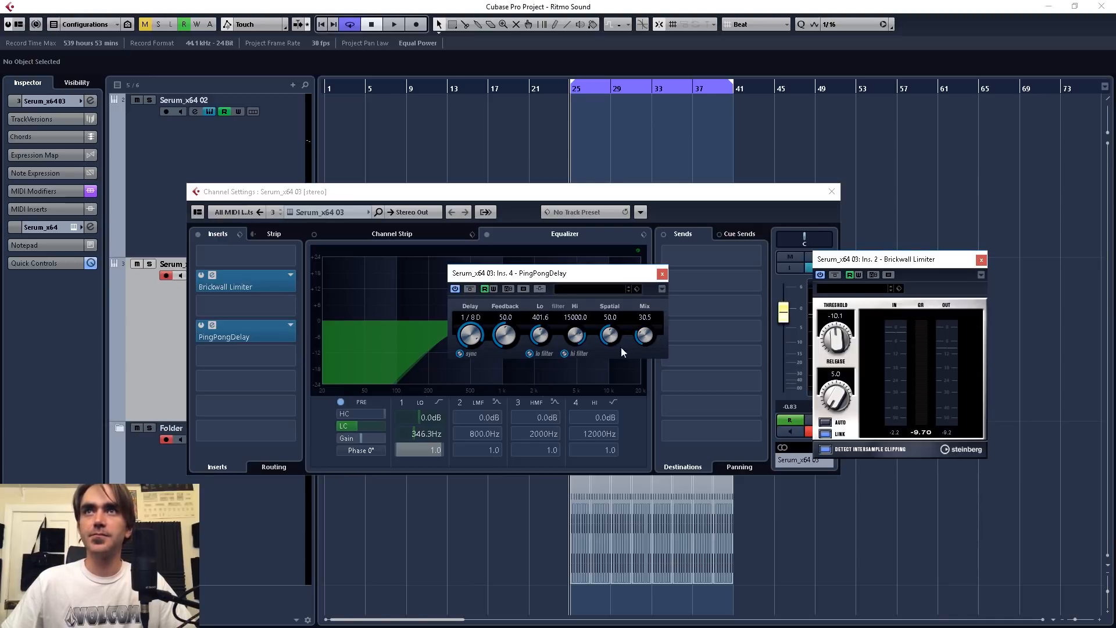
key("space")
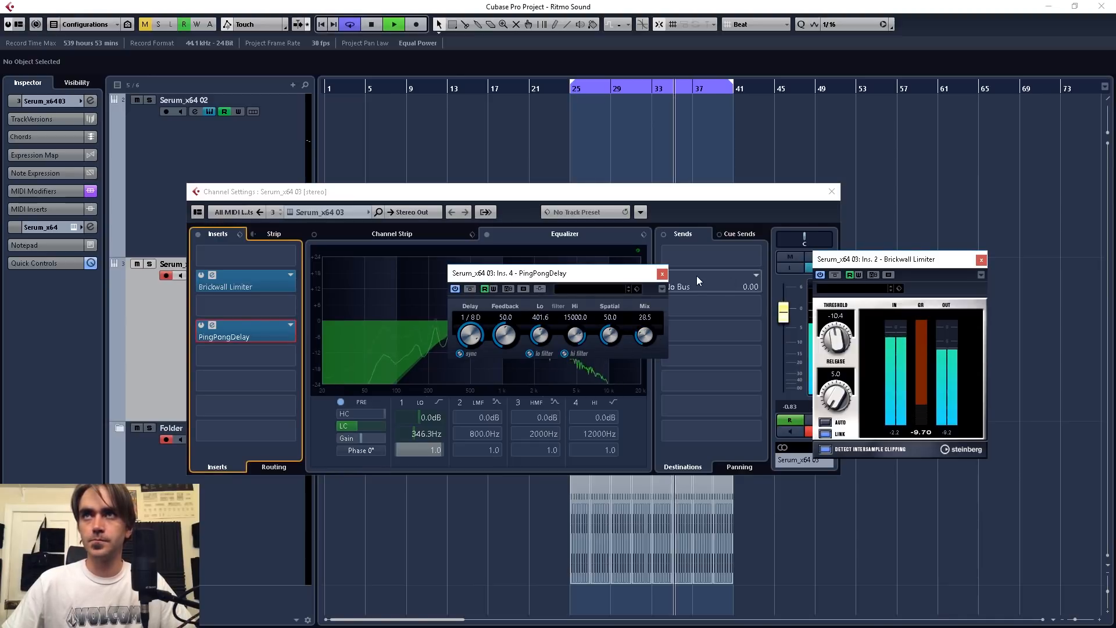
left_click(662, 273)
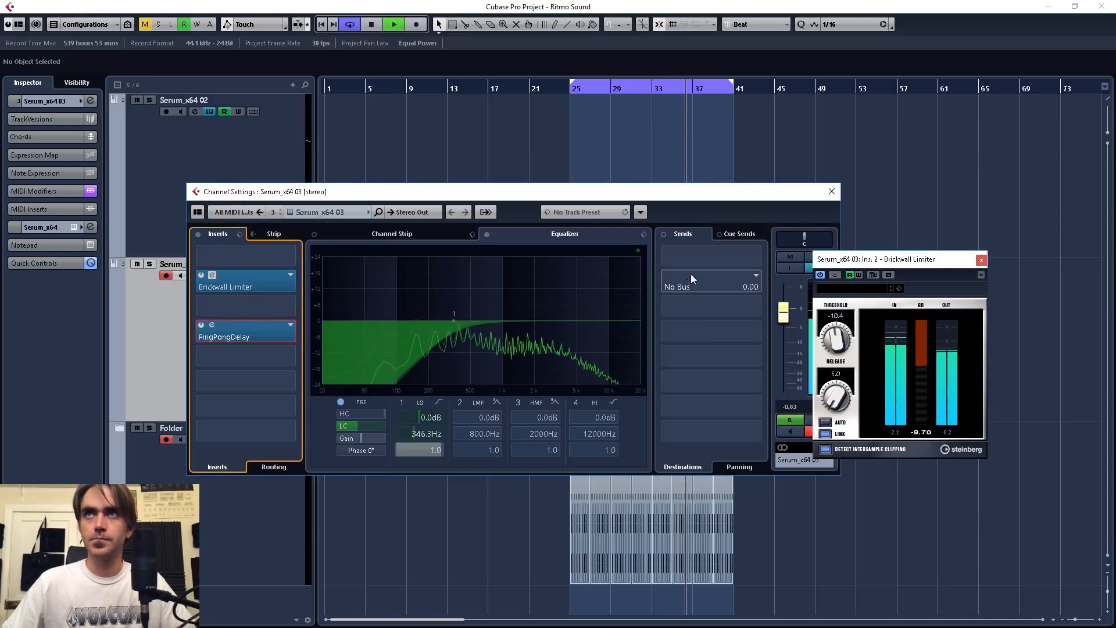
Load REVerence into the fifth insert slot, set its mix to 30, and close the plug-in
left_click(257, 355)
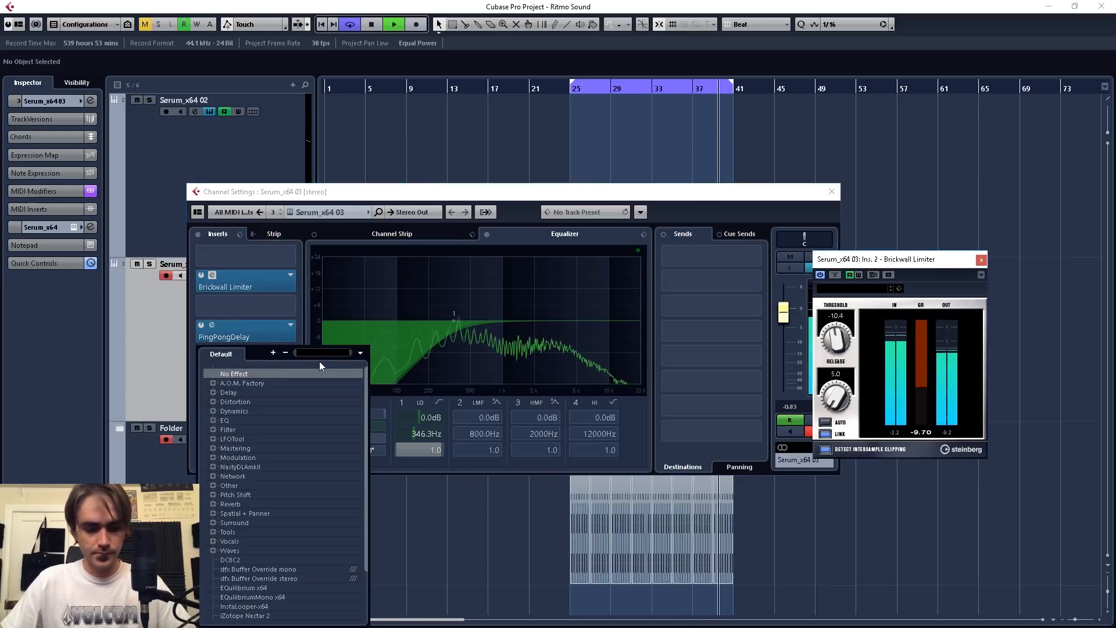
type("reve")
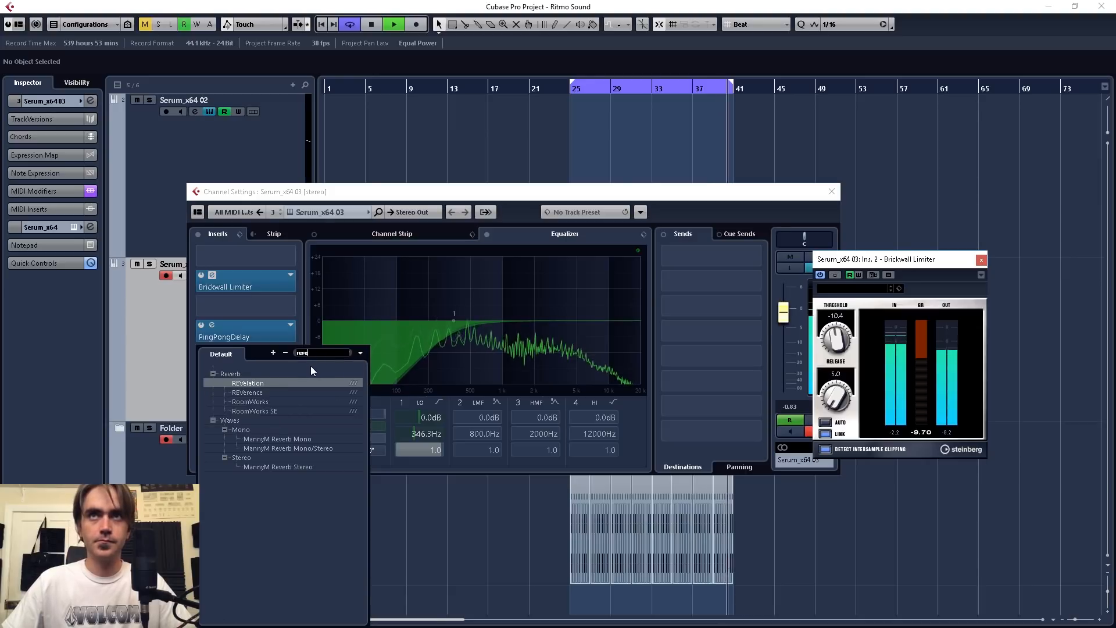
left_click(256, 393)
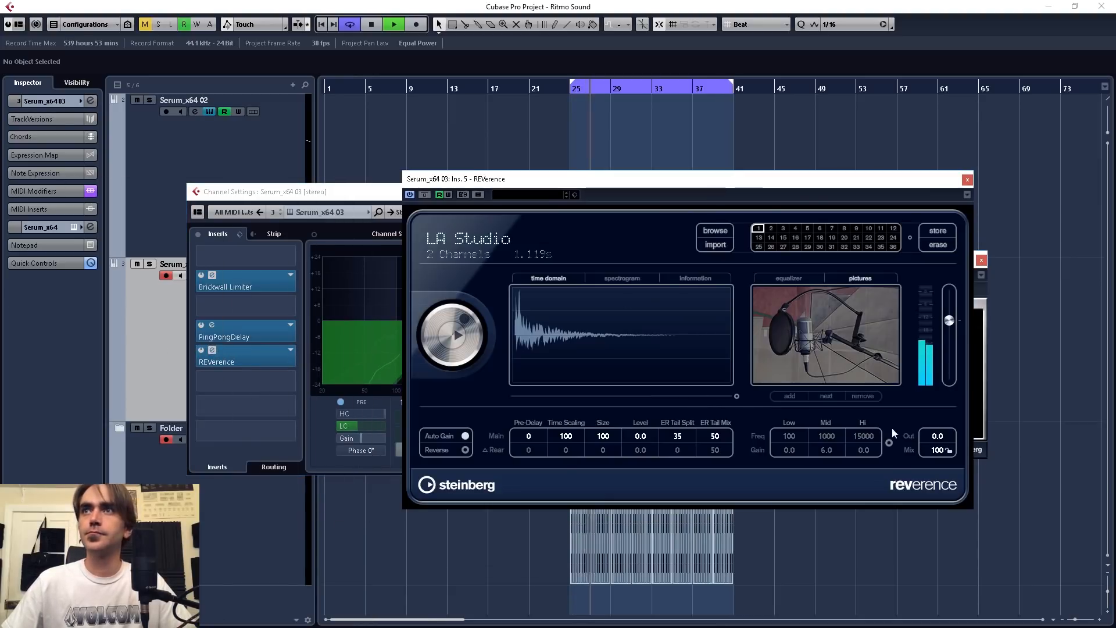
left_click_drag(939, 452, 927, 563)
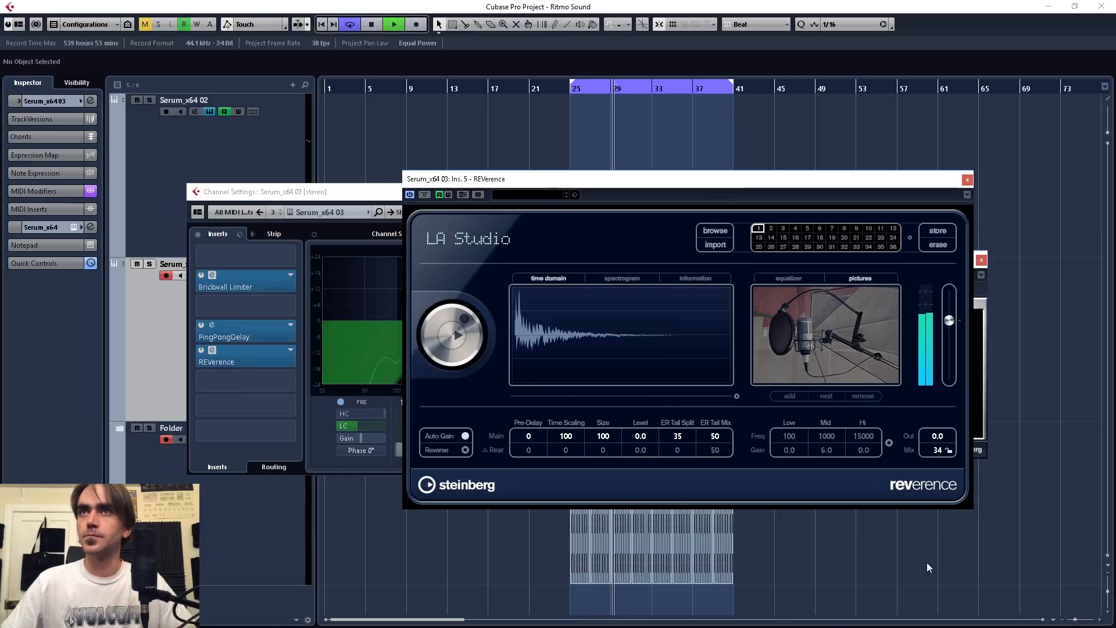
left_click_drag(938, 451, 938, 457)
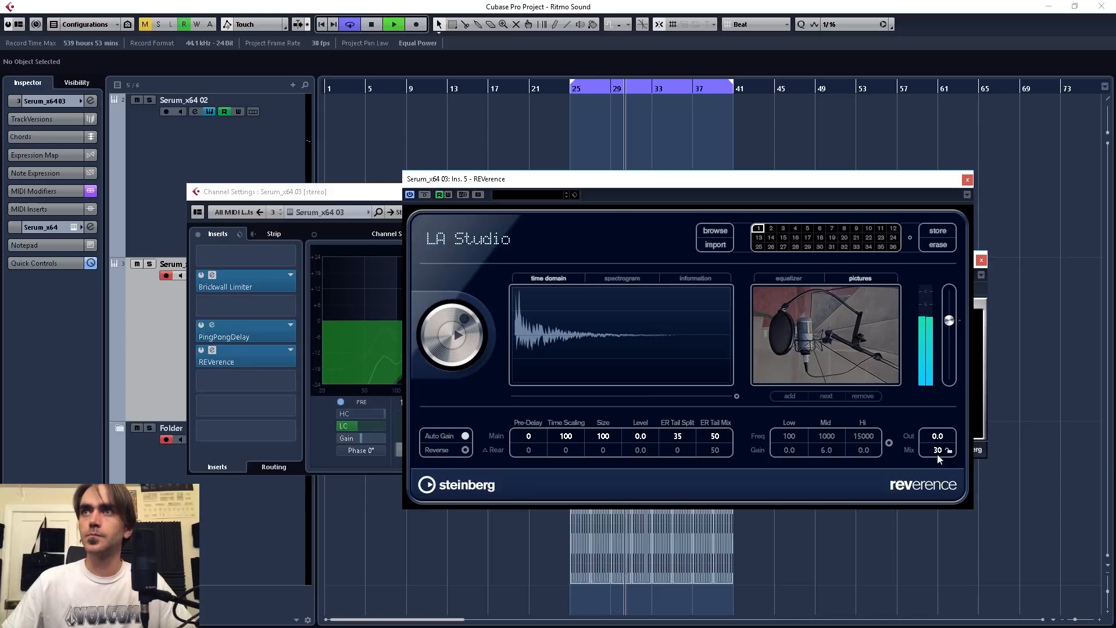
left_click(968, 180)
Reopen PingPongDelay and reduce its mix to 13.5
left_click(212, 324)
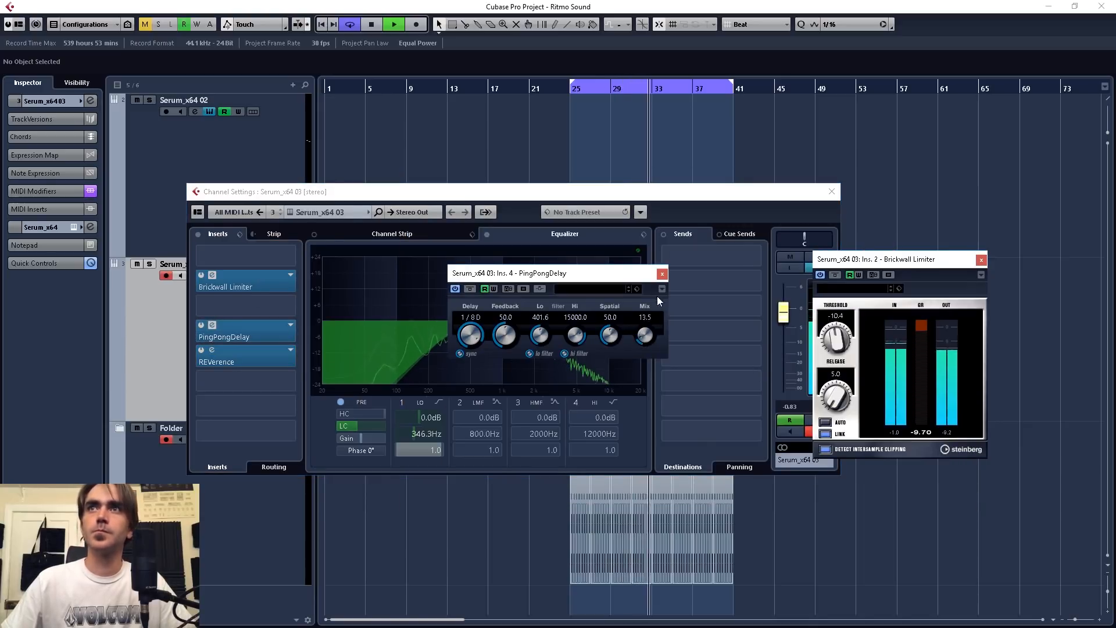
Close PingPongDelay, reduce the REVerence mix to 15, and close the plug-in and channel settings
left_click(662, 273)
left_click(212, 350)
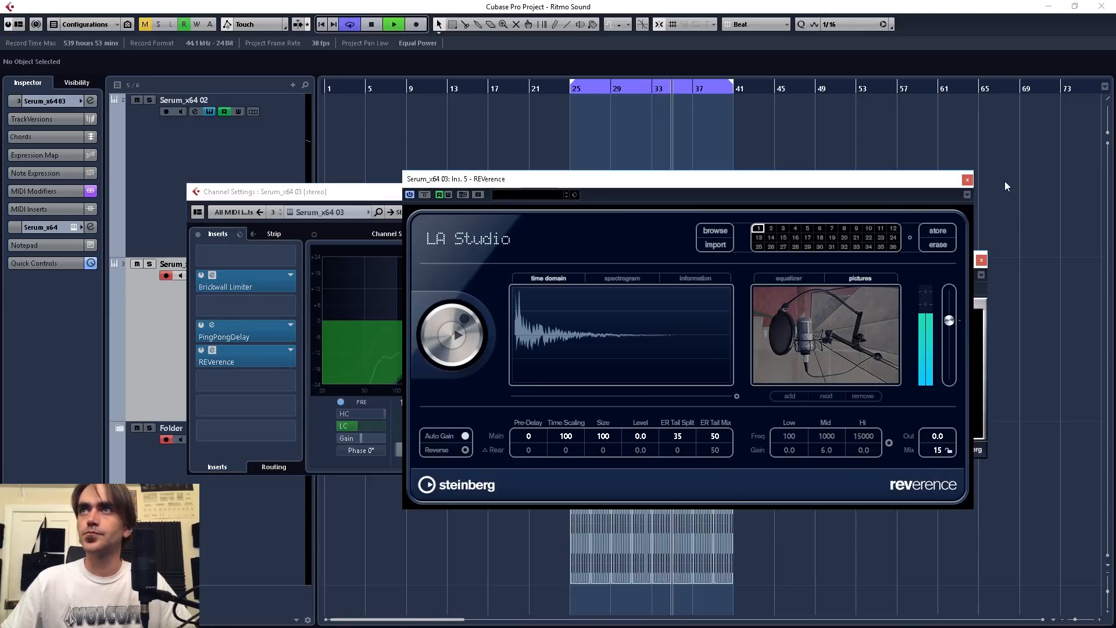
left_click(967, 179)
left_click(832, 190)
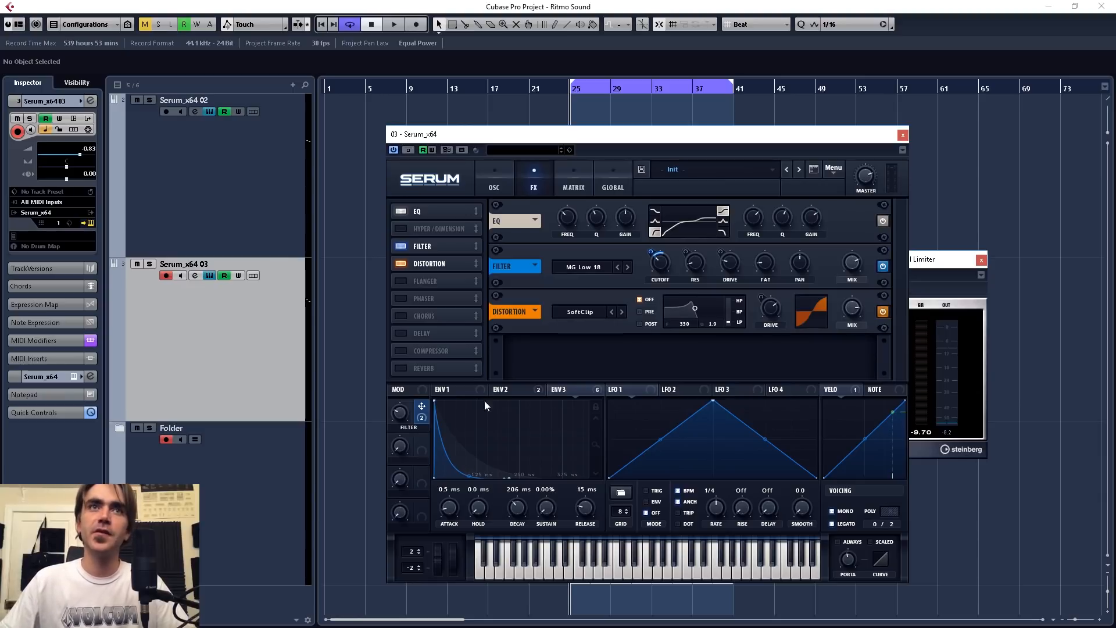
In the modulation matrix, assign Macro 2 as aux source for Env 3's FX filter drive, resonance and frequency routings
left_click(571, 176)
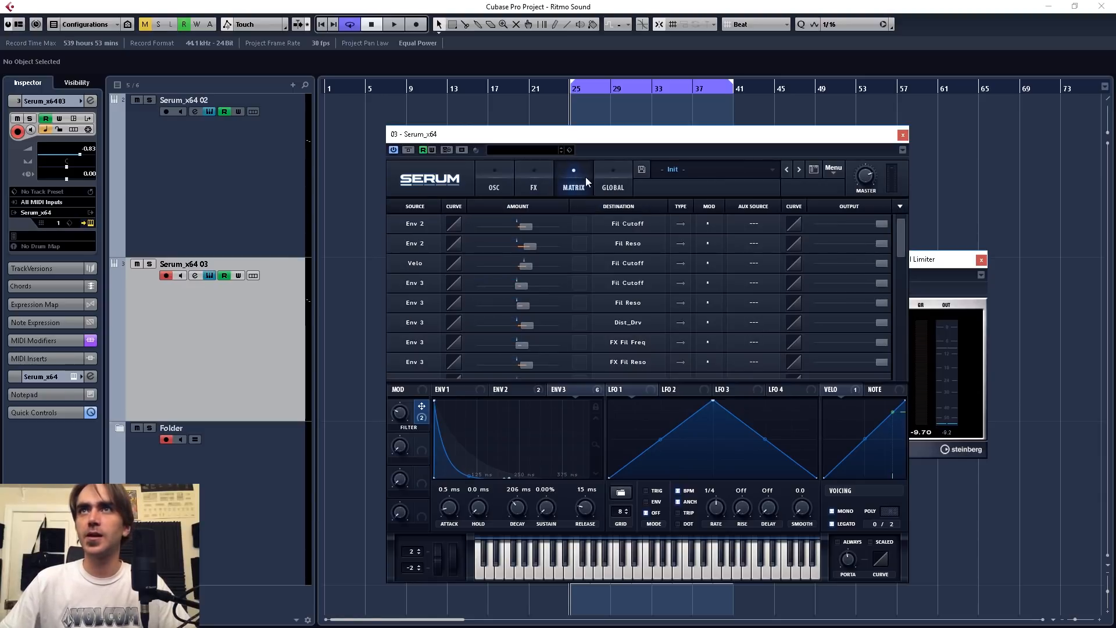
scroll(894, 257, "down", 2)
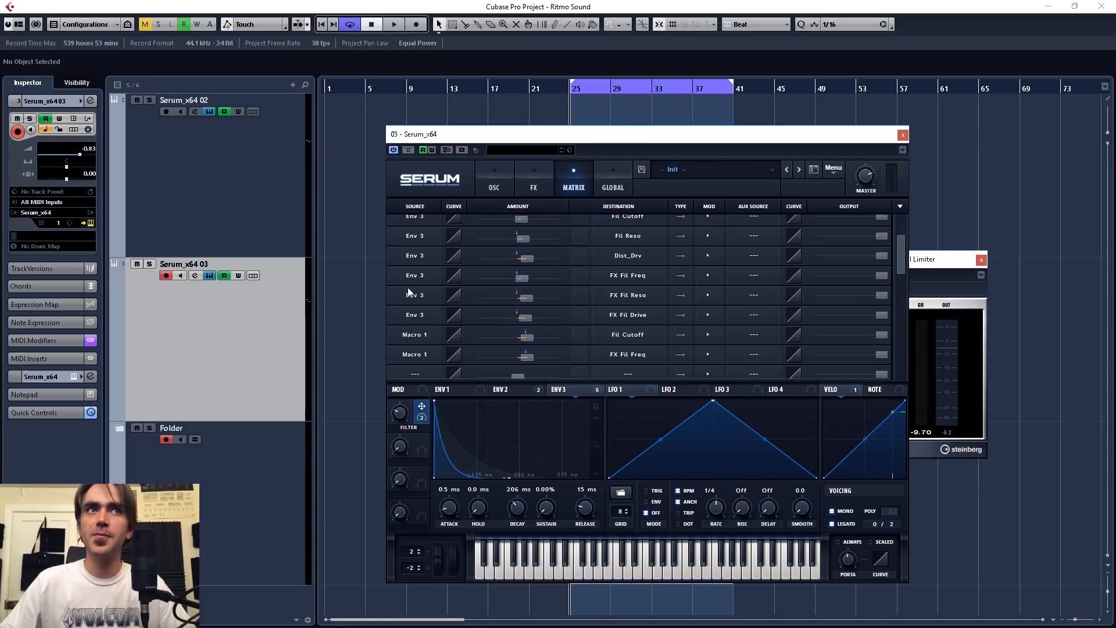
left_click(759, 315)
left_click(775, 569)
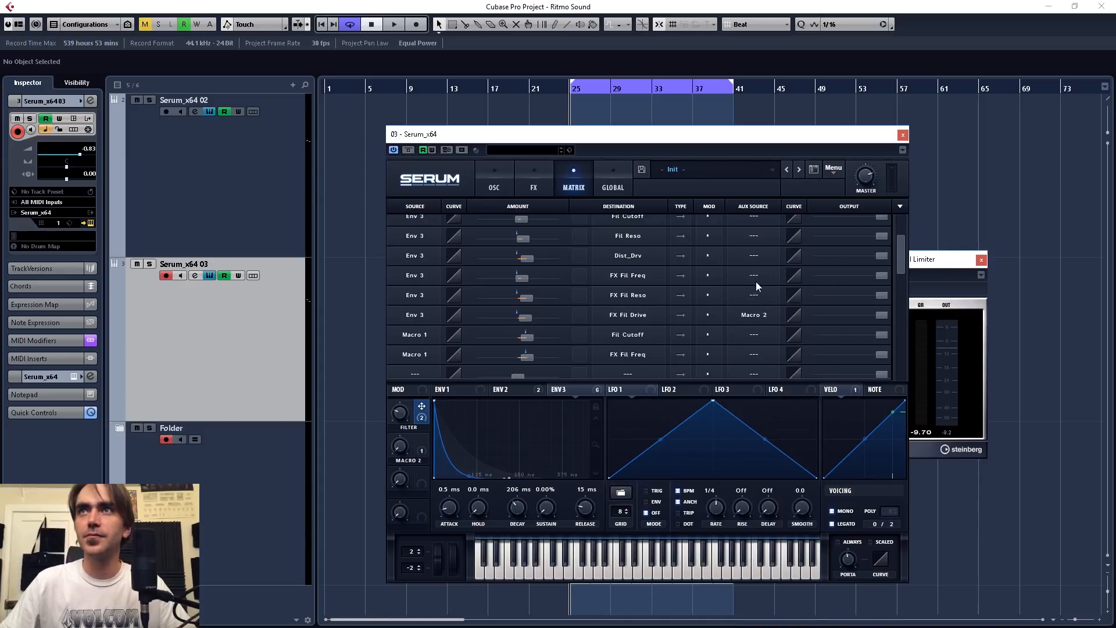
left_click(754, 296)
left_click(768, 569)
Assign Macro 2 as aux source for Env 3's distortion drive, filter resonance and filter cutoff routings
left_click(754, 256)
left_click(767, 569)
left_click(754, 237)
left_click(767, 569)
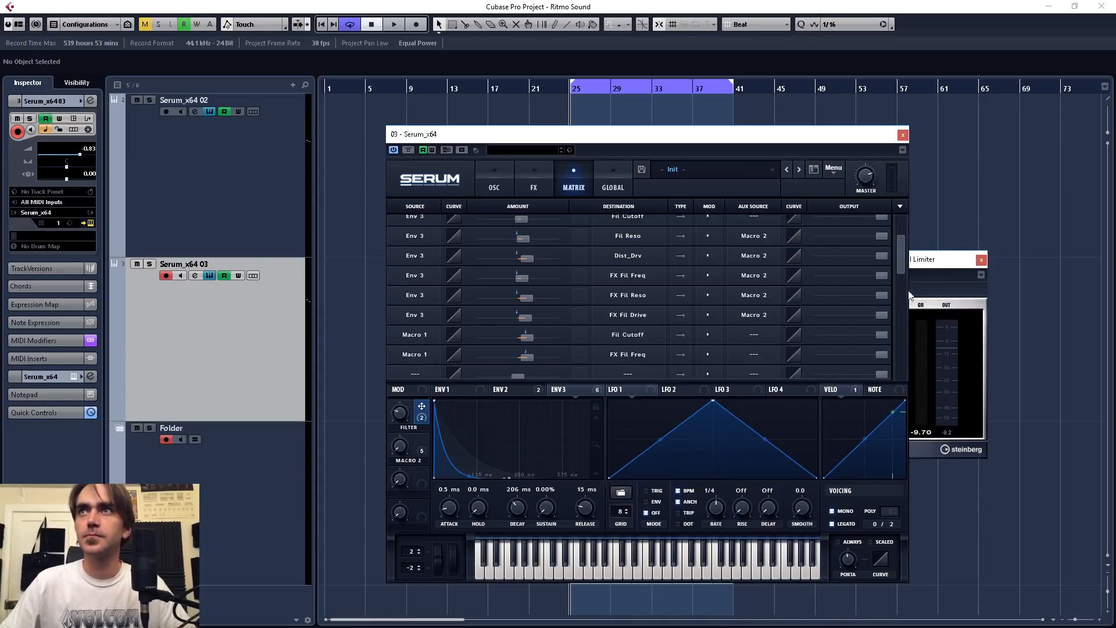
scroll(759, 256, "up", 2)
left_click(755, 254)
left_click(771, 569)
Raise Macro 2 to about 37 and rename it ACCENT
left_click_drag(400, 452, 399, 440)
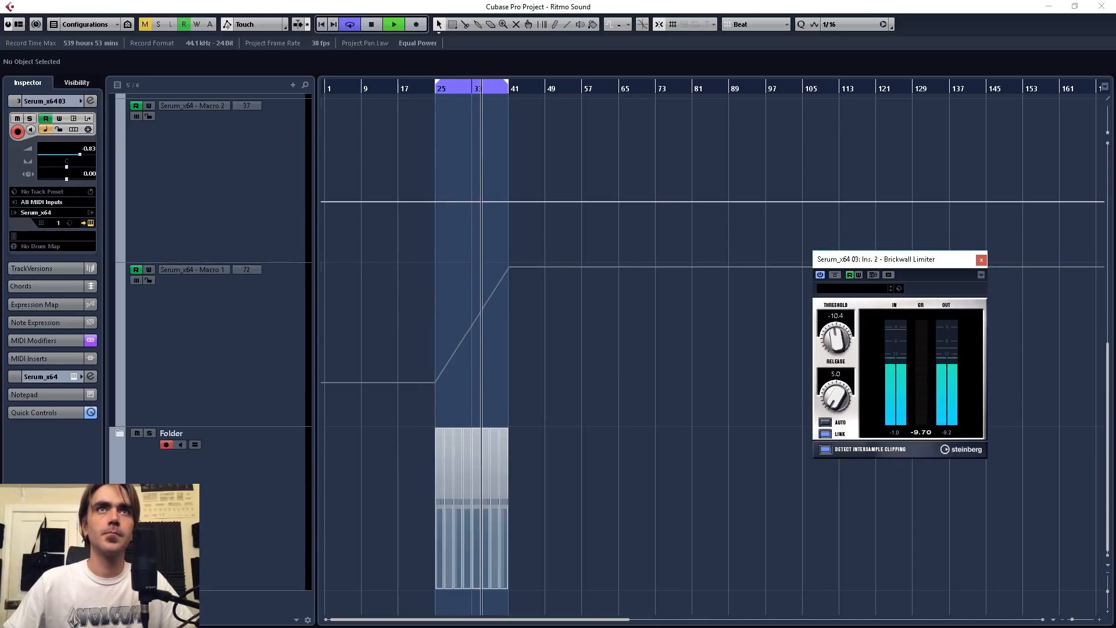
left_click_drag(0, 38, 802, 127)
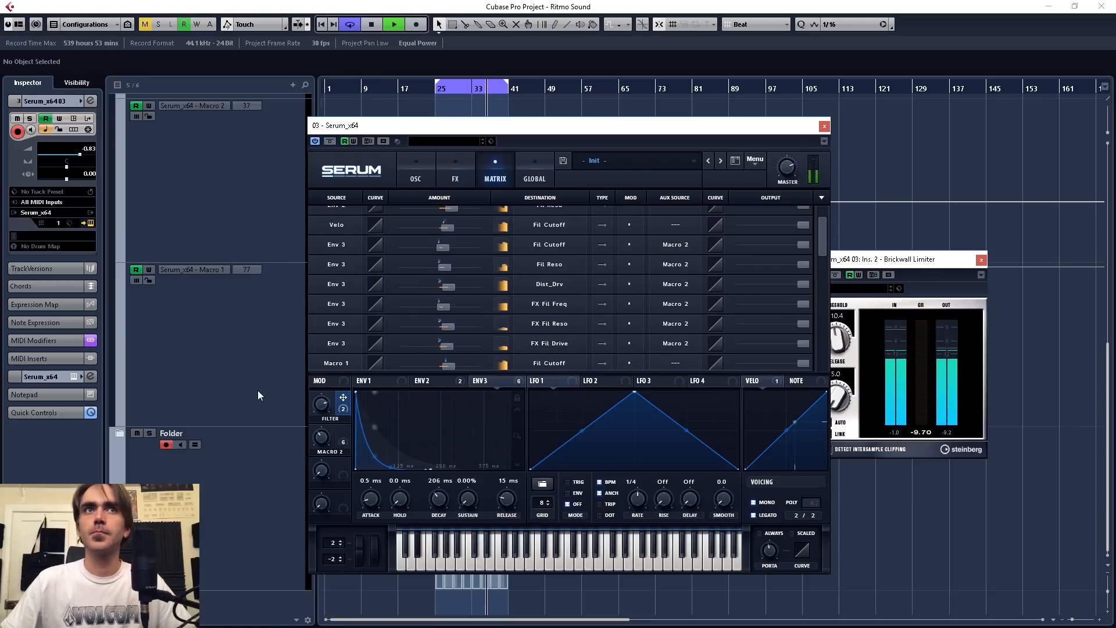
key("space")
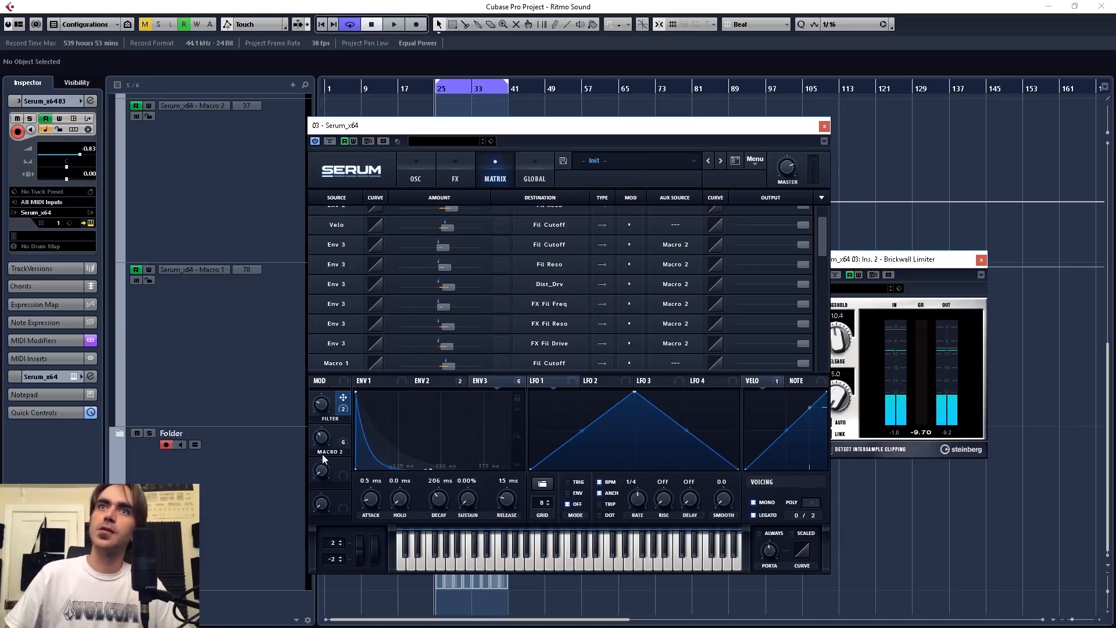
double_click(321, 454)
type("ACCENT")
key("Return")
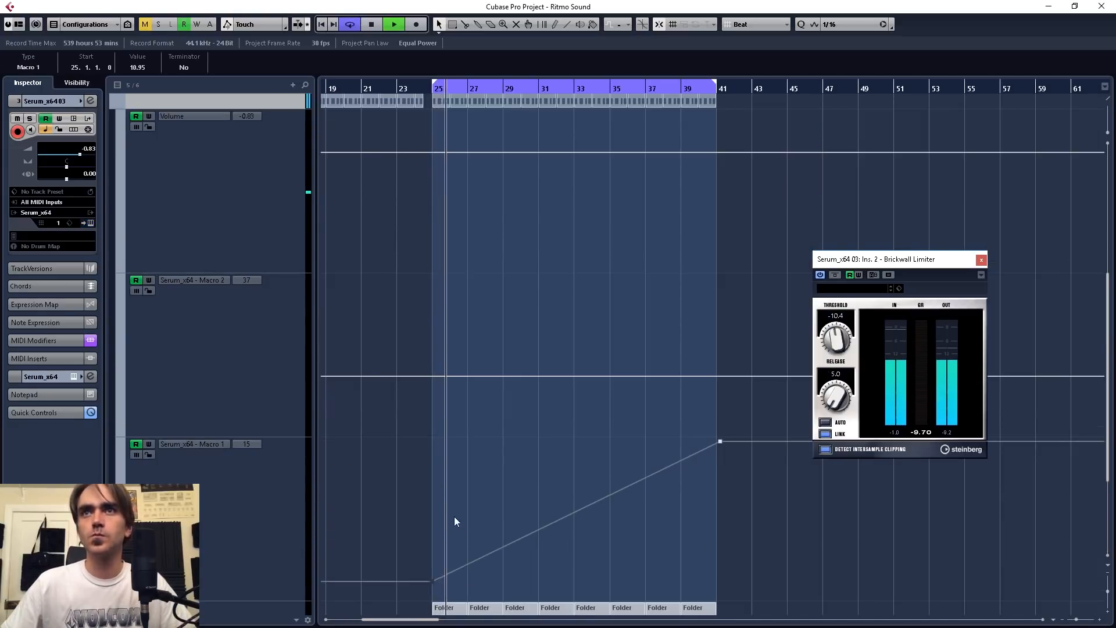
Review the Serum_x64 03 clips and the channel's inserts and equalizer during playback
scroll(455, 519, "down", 3)
scroll(604, 429, "up", 5)
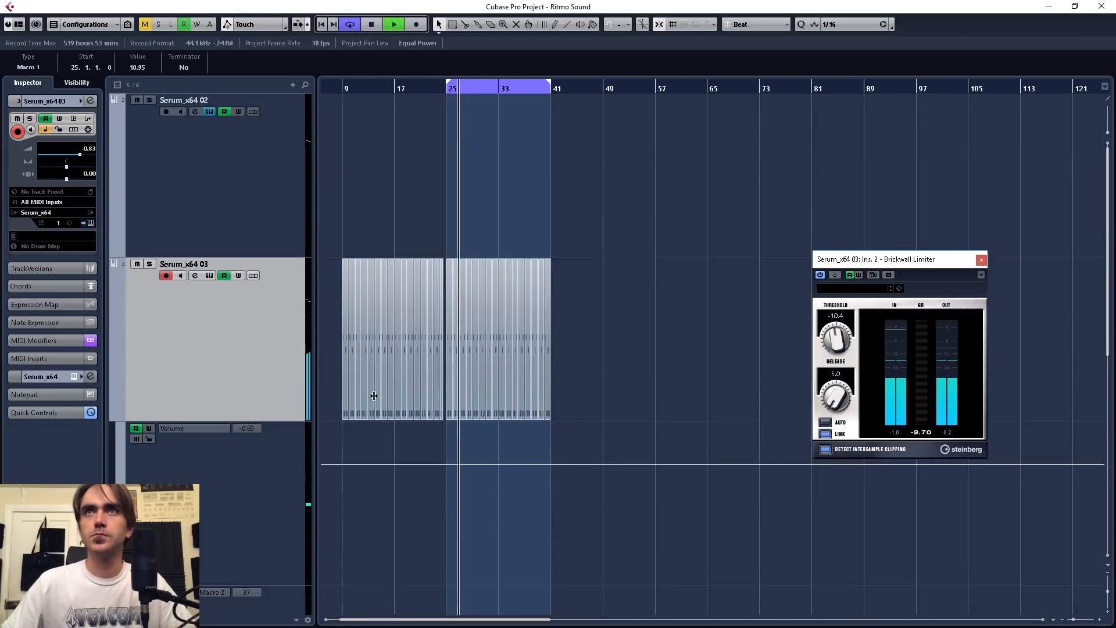
left_click(90, 100)
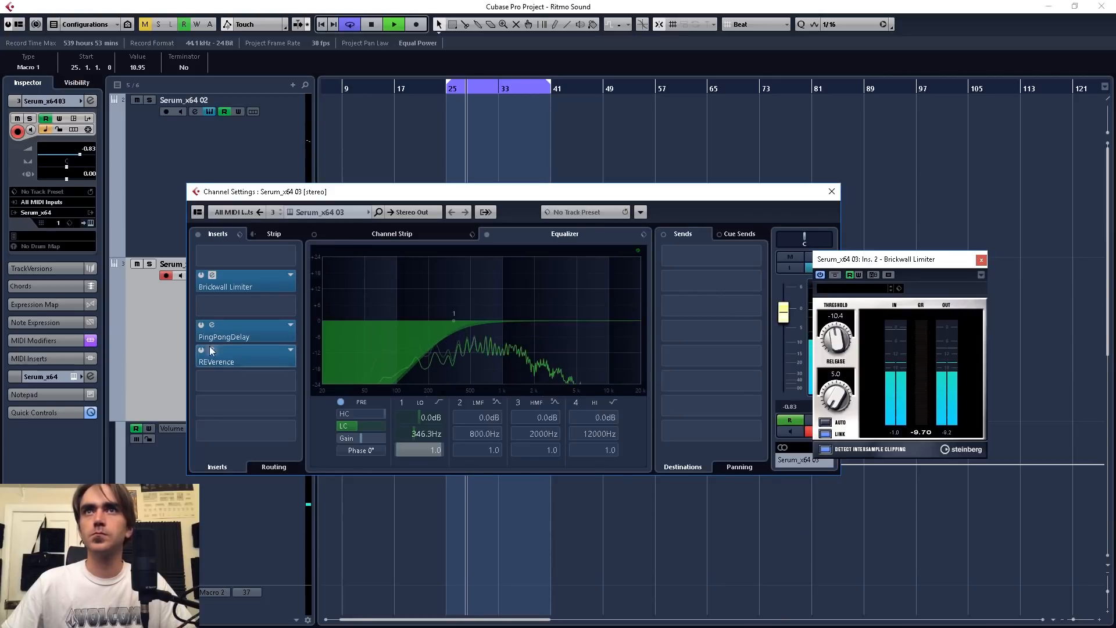
Reopen Serum, examine Env 2 and the filter's cutoff and drive during playback, and stop the loop
left_click(90, 223)
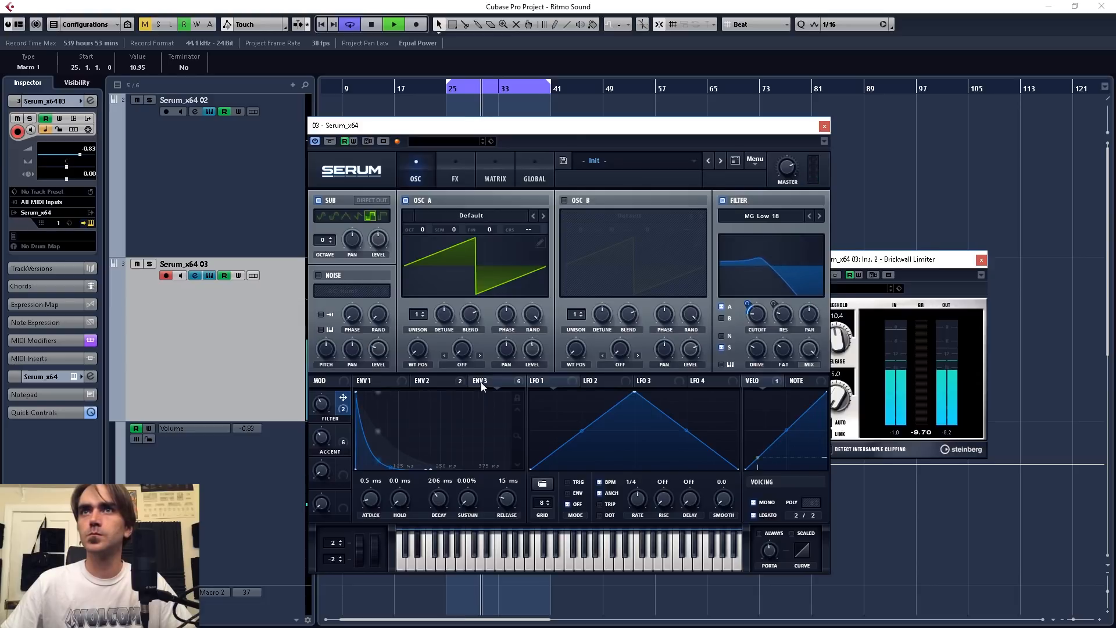
left_click(432, 381)
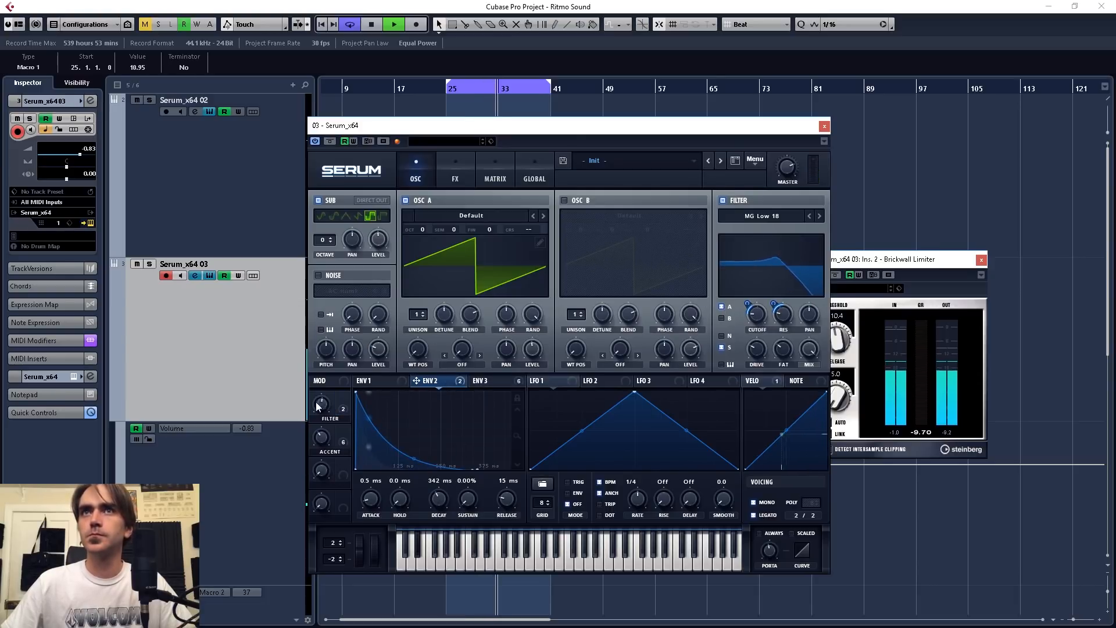
mouse_move(759, 320)
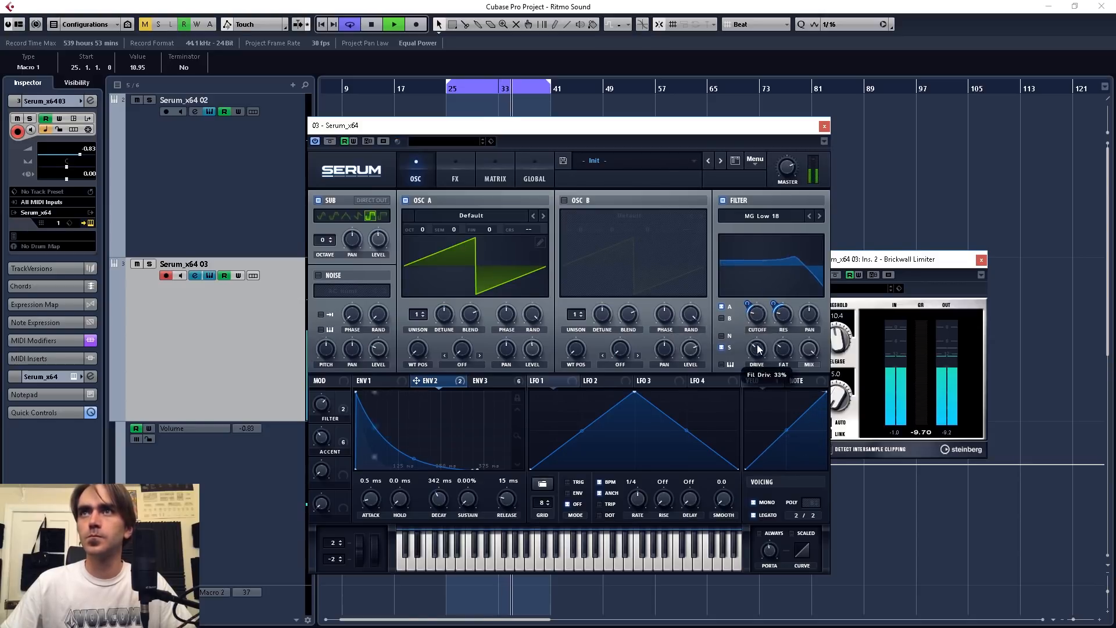
key("space")
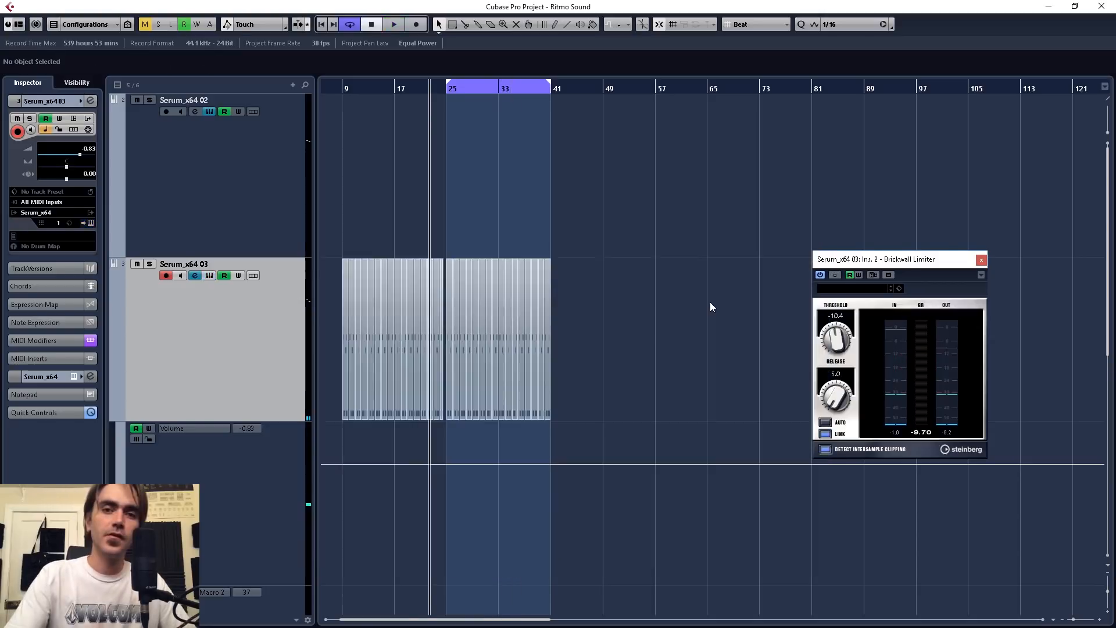